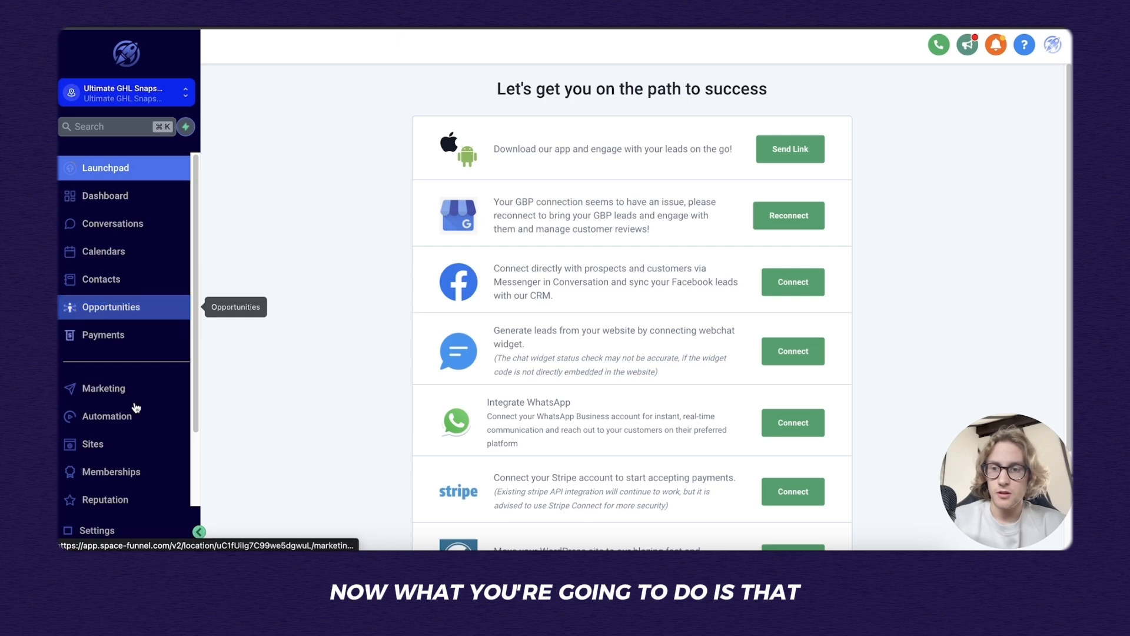
Go through Settings and My Staff to the Calendars page listing the 45-min Brainstorming Session calendar.
scroll(126, 448, "down", 2)
left_click(97, 529)
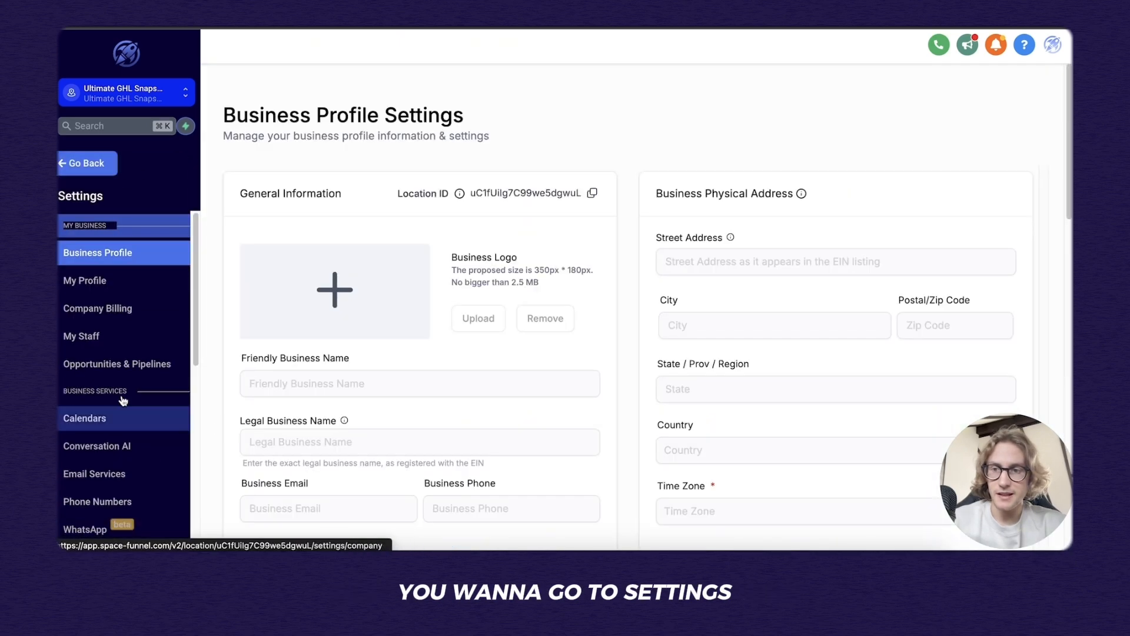
left_click(120, 343)
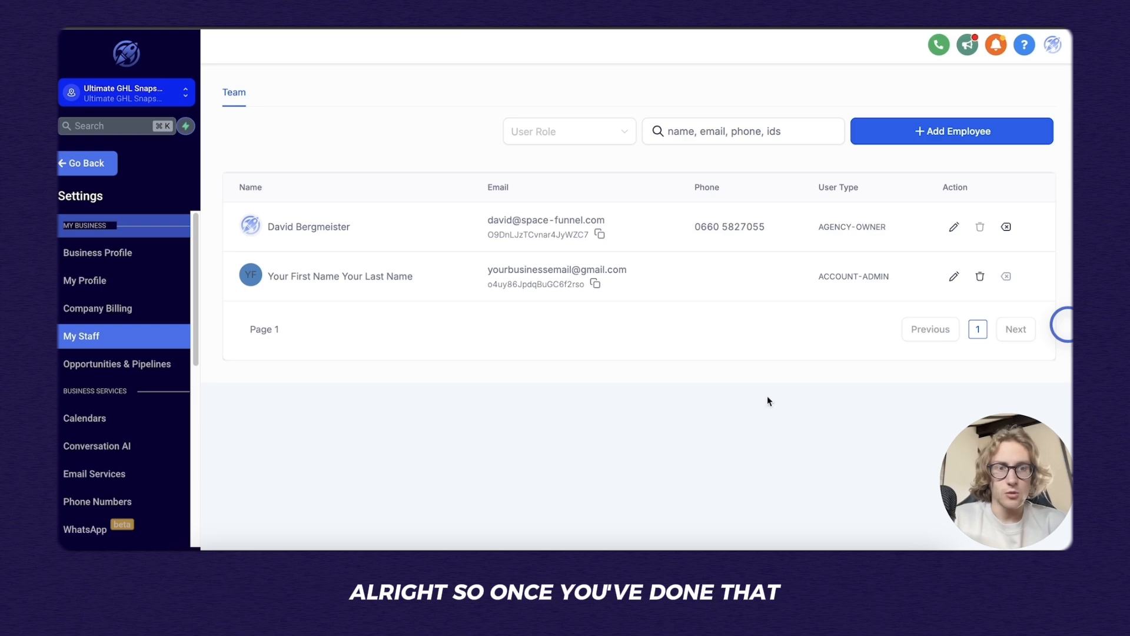
left_click(84, 415)
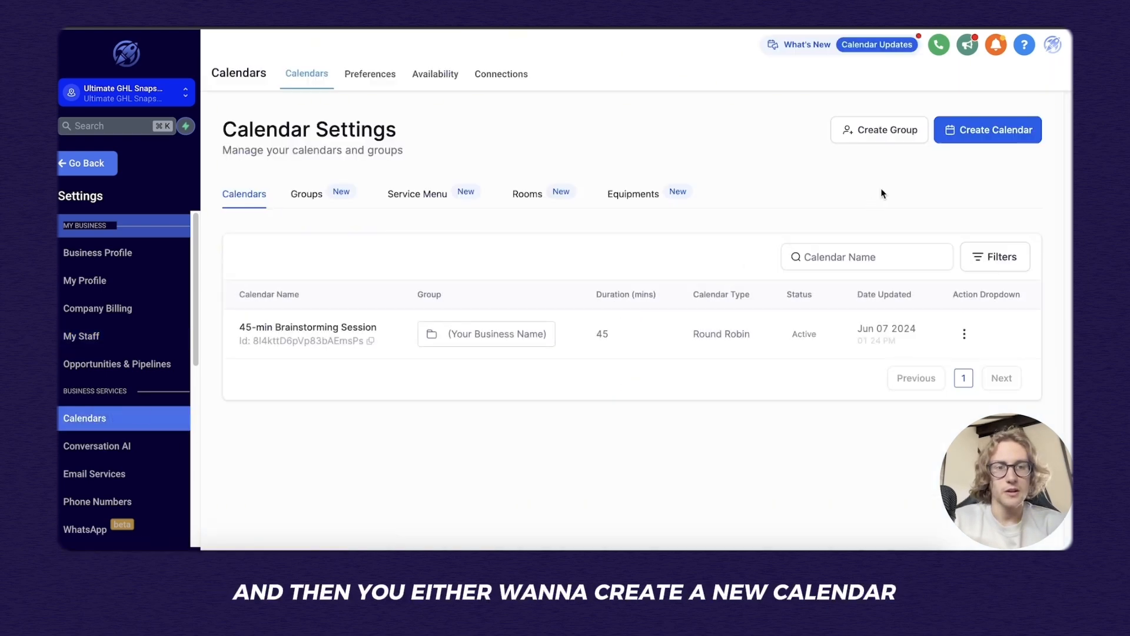
Abandon a new calendar and open the action menu of the existing 45-min Brainstorming Session calendar.
left_click(973, 132)
left_click(1015, 166)
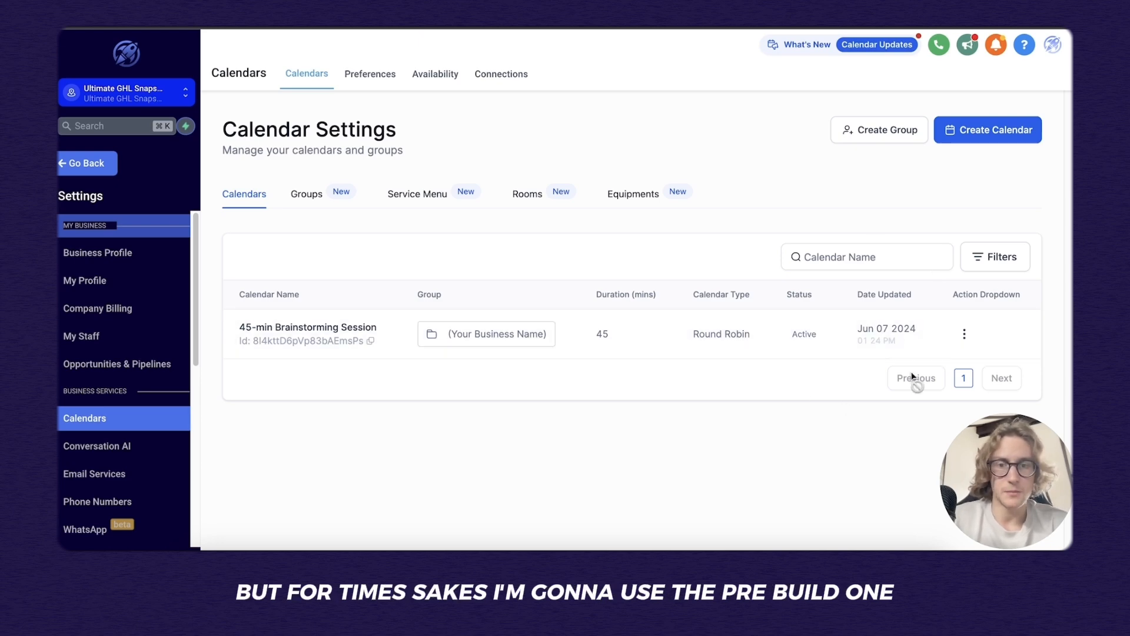
left_click(964, 334)
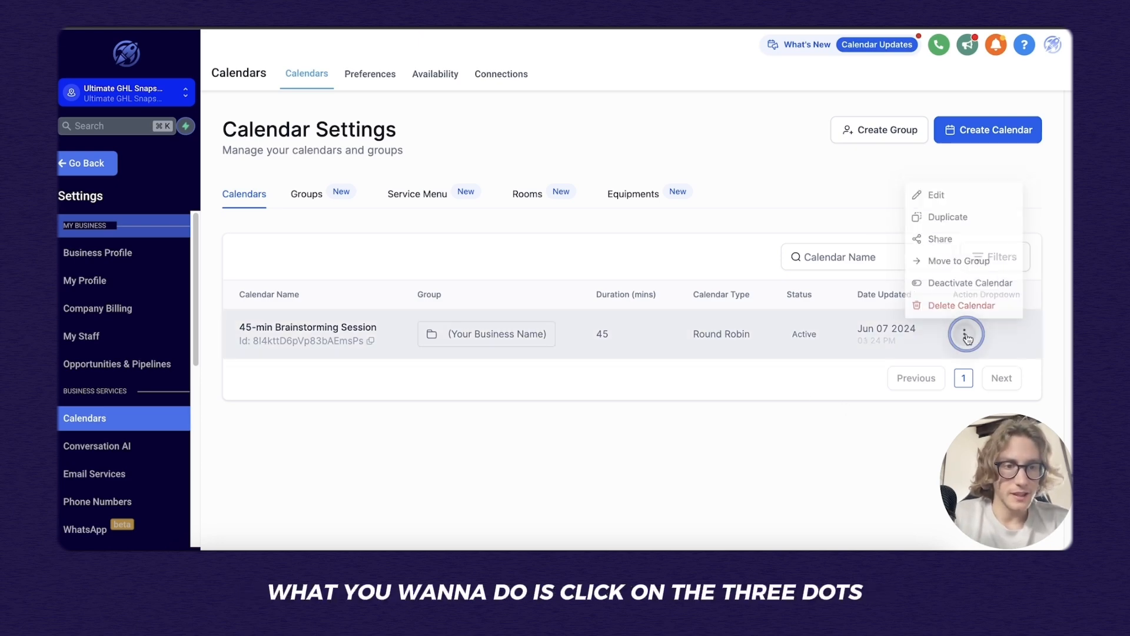
Edit the 45-min Brainstorming Session calendar and review its meeting details, group and custom URL.
left_click(989, 189)
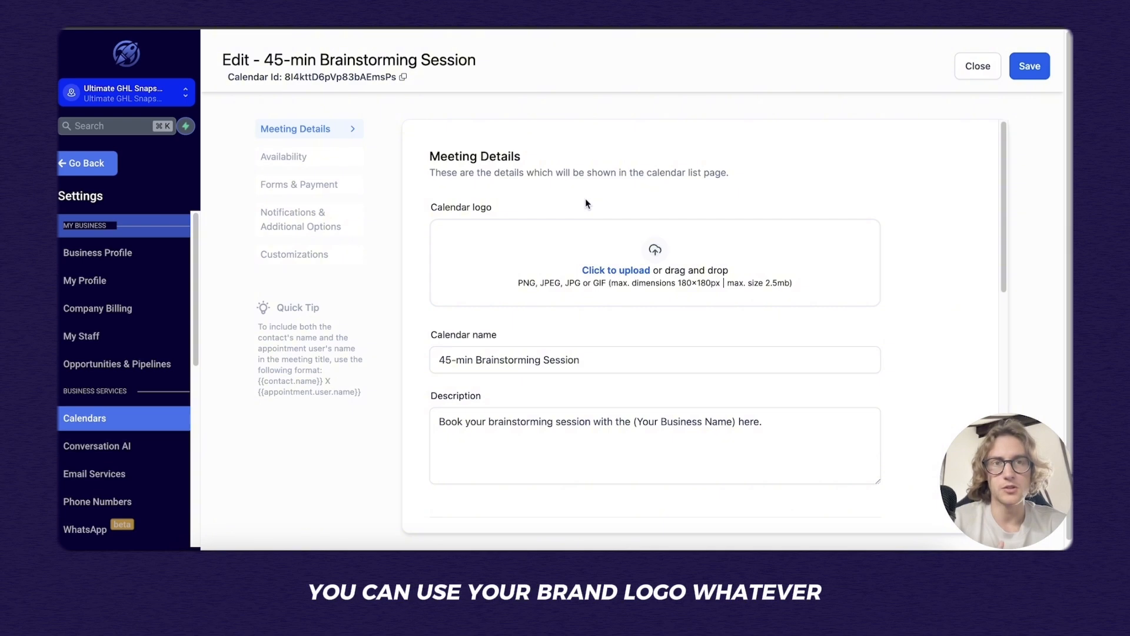
scroll(585, 199, "down", 2)
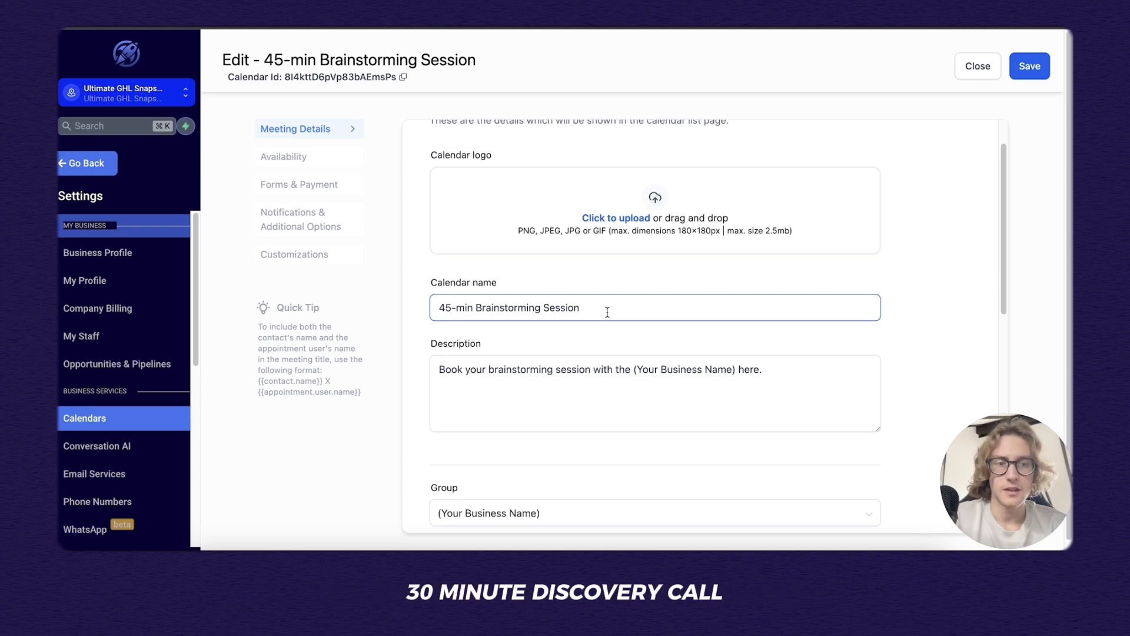
scroll(636, 319, "down", 2)
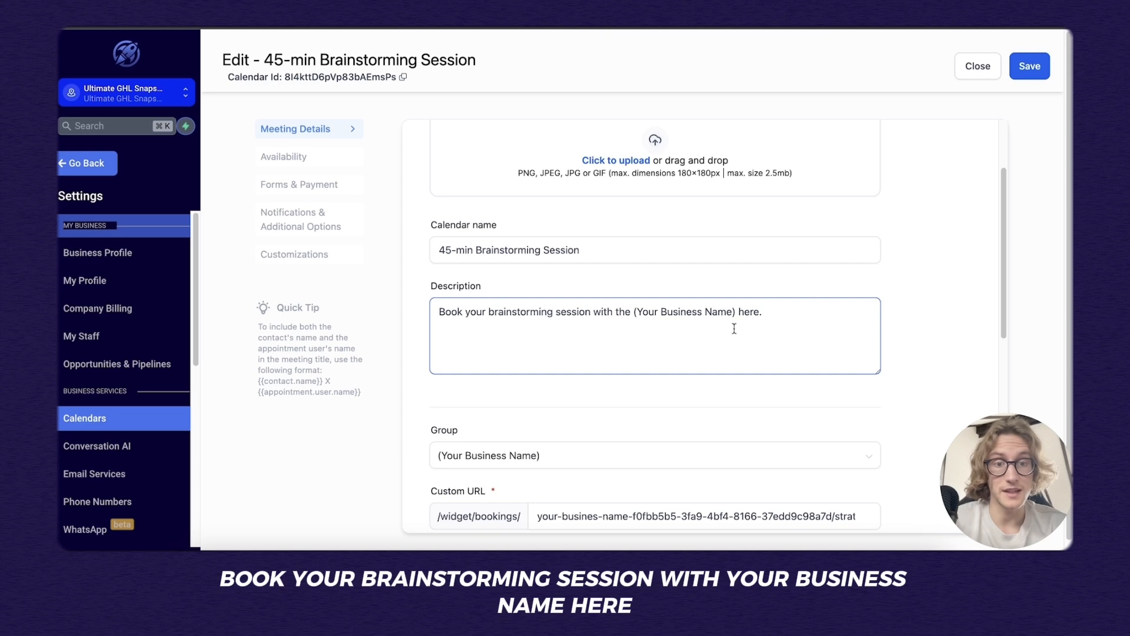
scroll(723, 333, "down", 2)
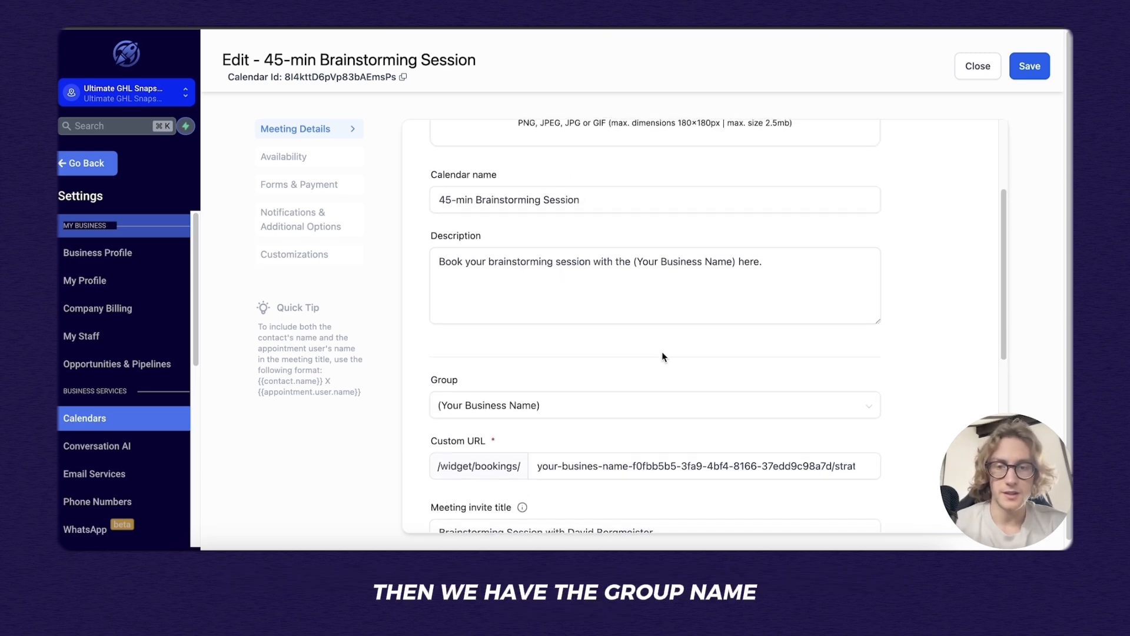
scroll(663, 356, "down", 2)
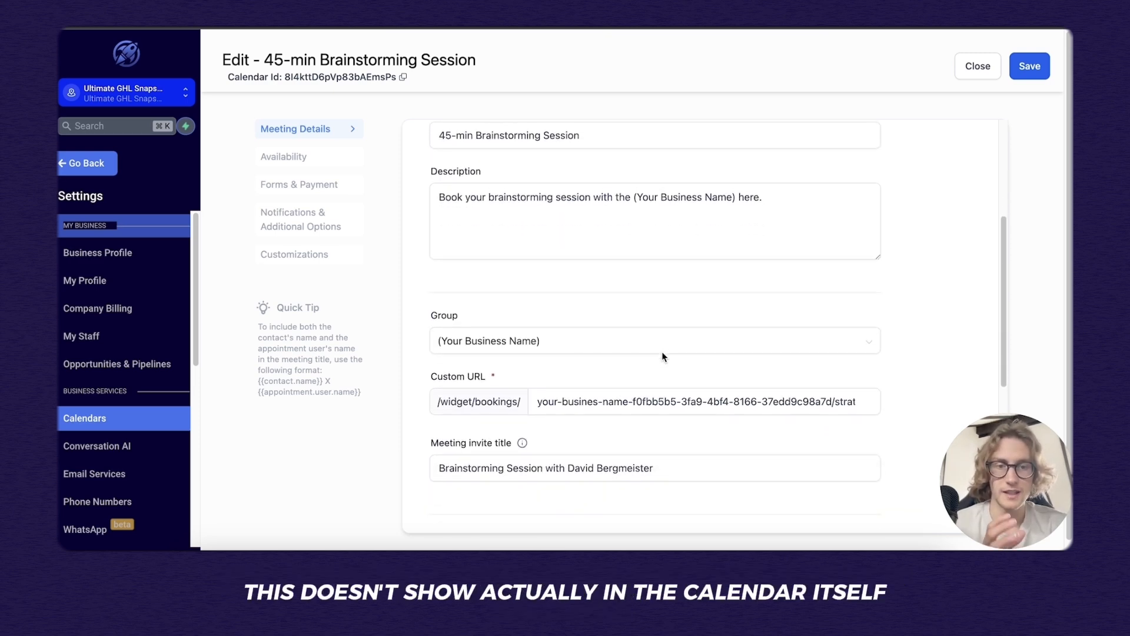
scroll(702, 324, "down", 1)
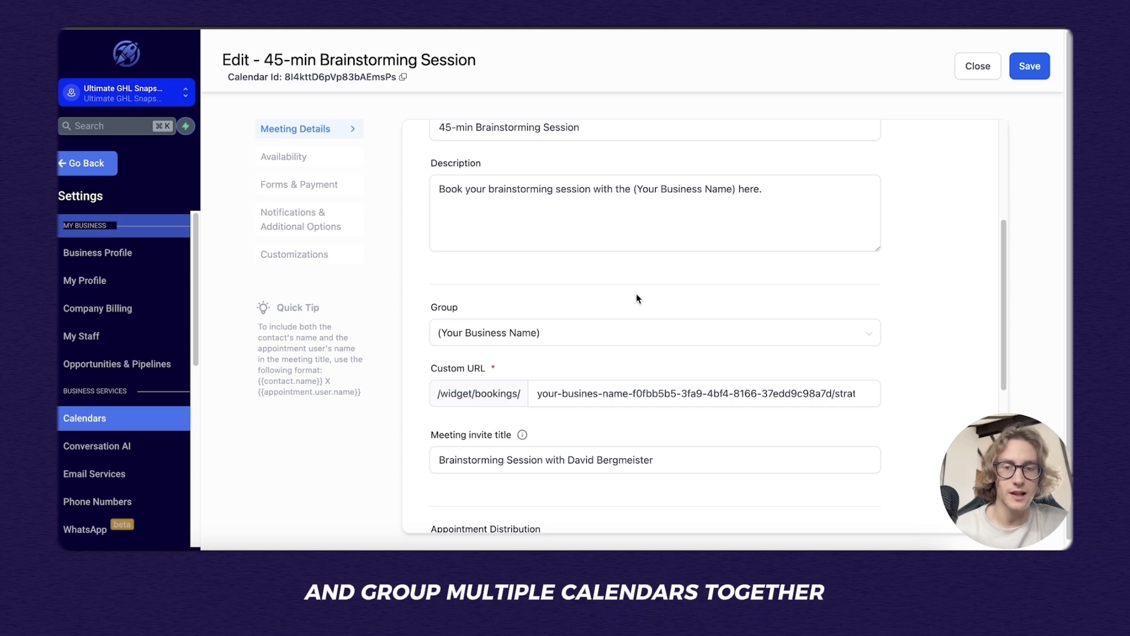
scroll(636, 298, "down", 1)
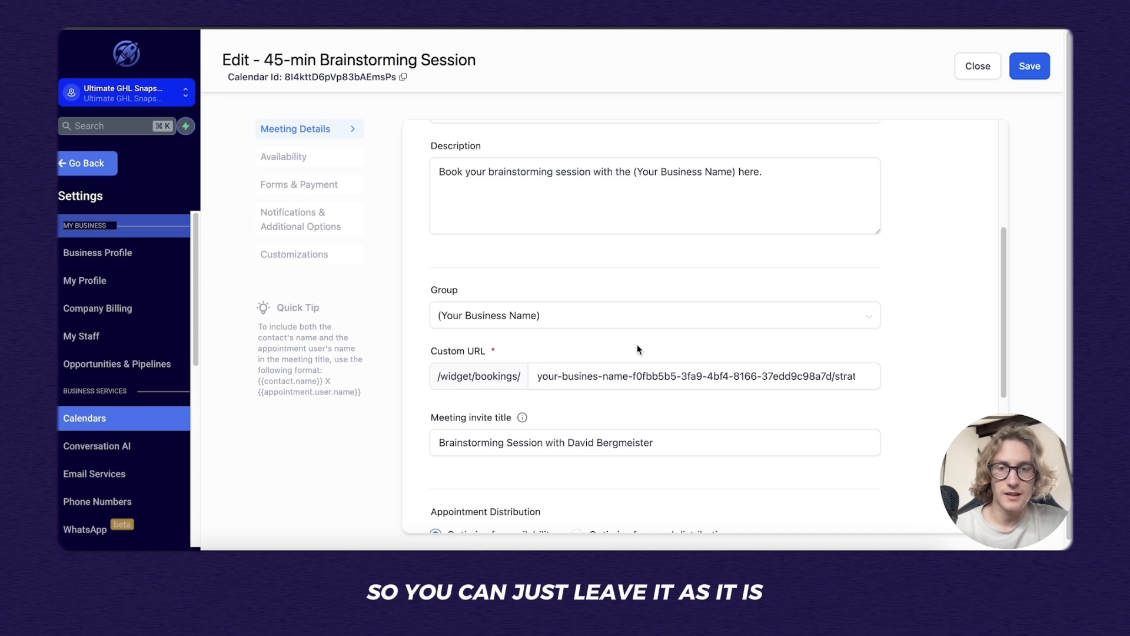
scroll(639, 359, "down", 3)
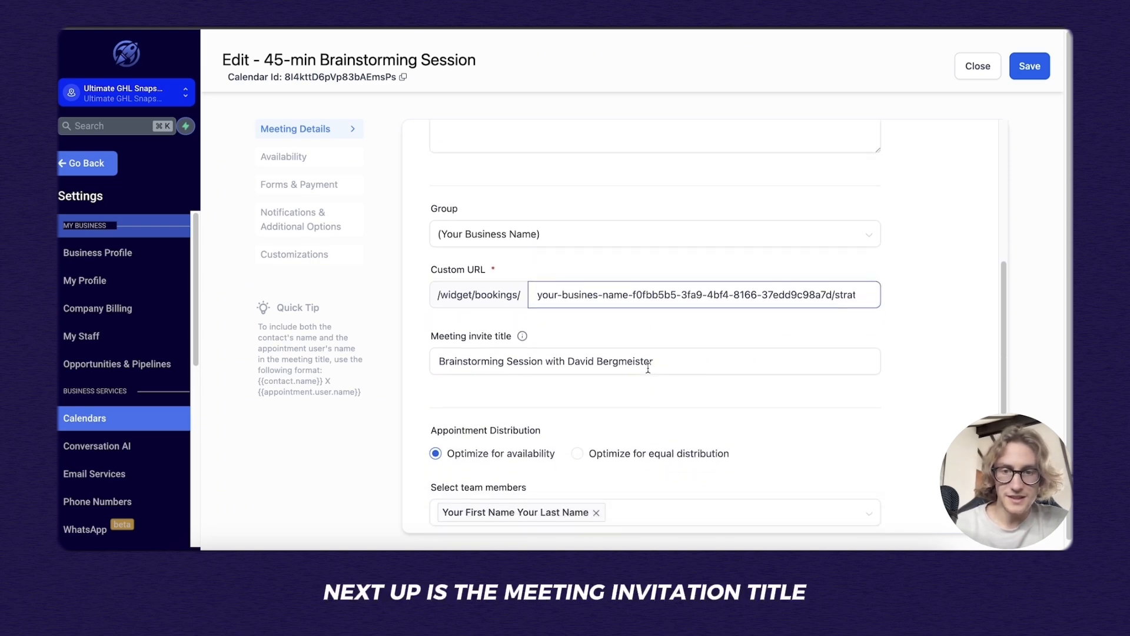
left_click(636, 363)
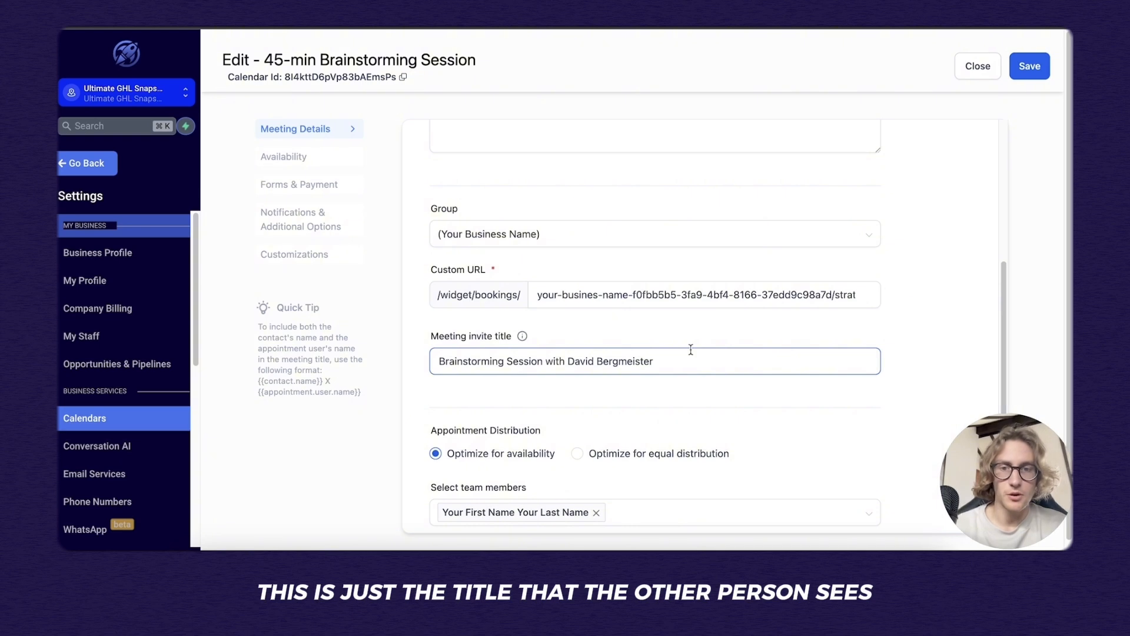
scroll(691, 350, "down", 1)
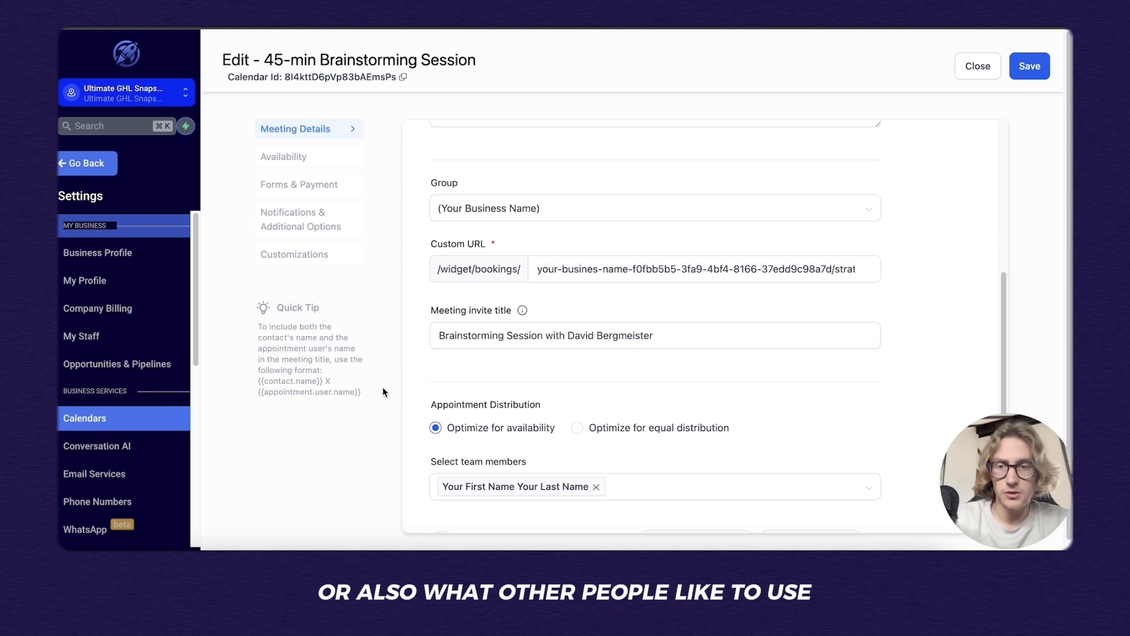
left_click_drag(365, 392, 256, 388)
key("super+c")
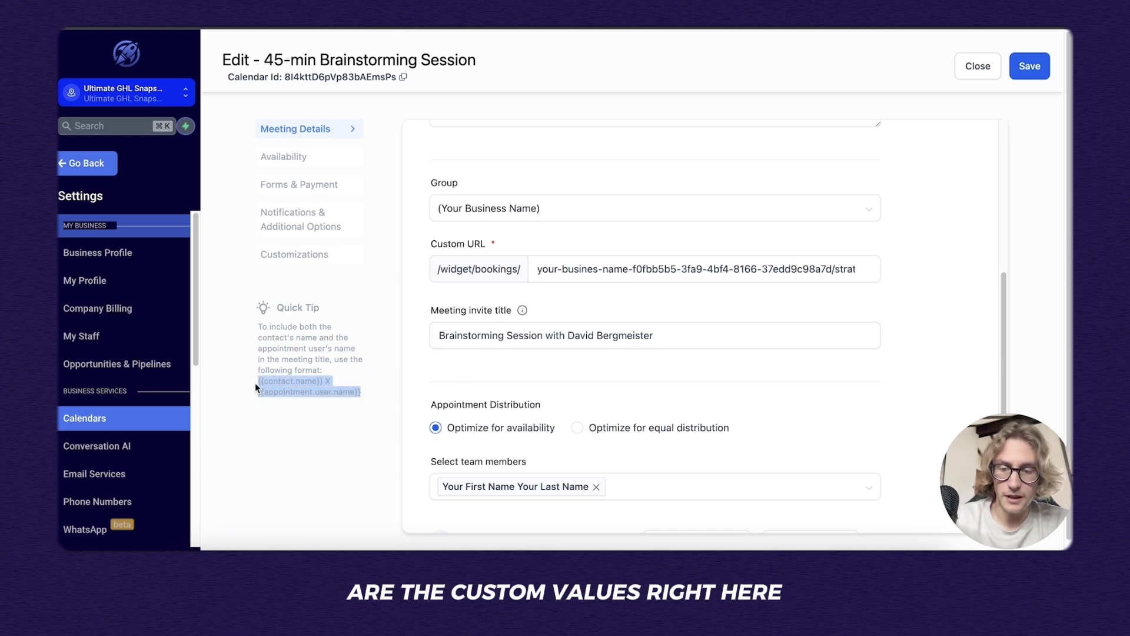
left_click(701, 336)
key("super+v")
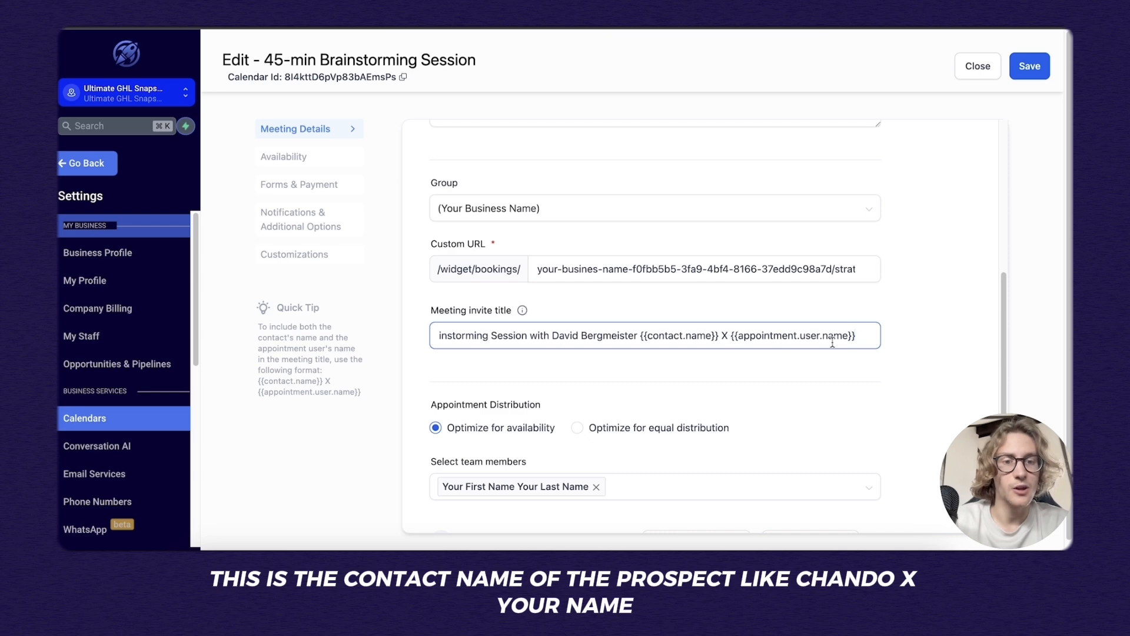
double_click(854, 335)
key("BackSpace")
key("BackSpace")
key("BackSpace")
key("BackSpace")
key("BackSpace")
key("BackSpace")
key("BackSpace")
key("BackSpace")
key("BackSpace")
key("BackSpace")
key("BackSpace")
key("BackSpace")
key("BackSpace")
key("BackSpace")
key("BackSpace")
key("BackSpace")
key("BackSpace")
key("BackSpace")
key("BackSpace")
key("BackSpace")
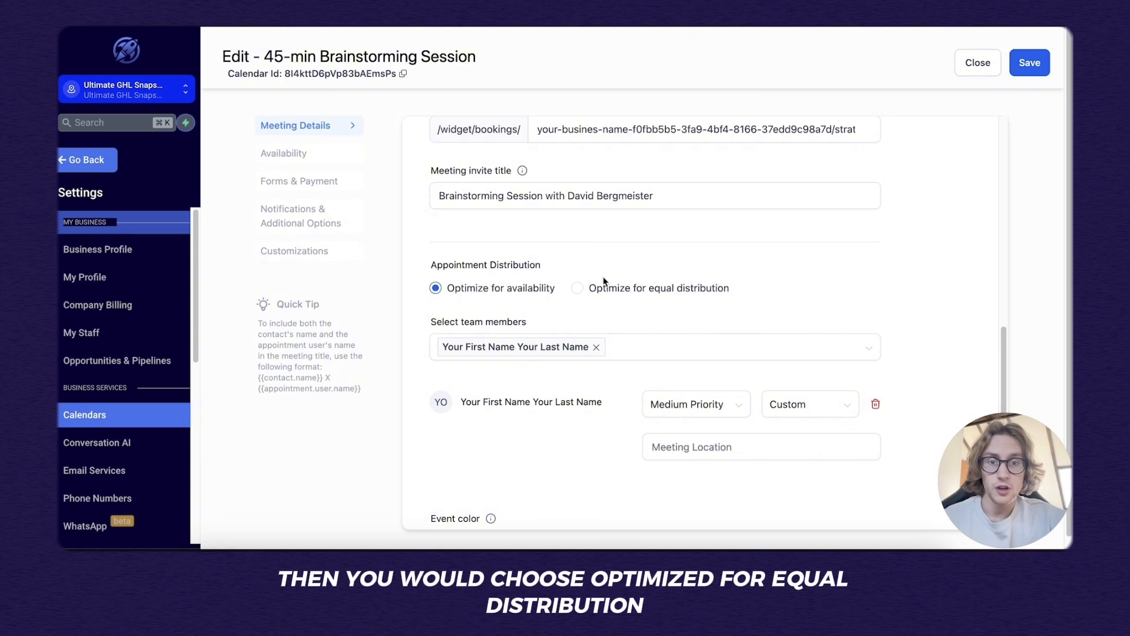
Keep appointments optimized for availability with a single team member at Medium Priority.
left_click(579, 289)
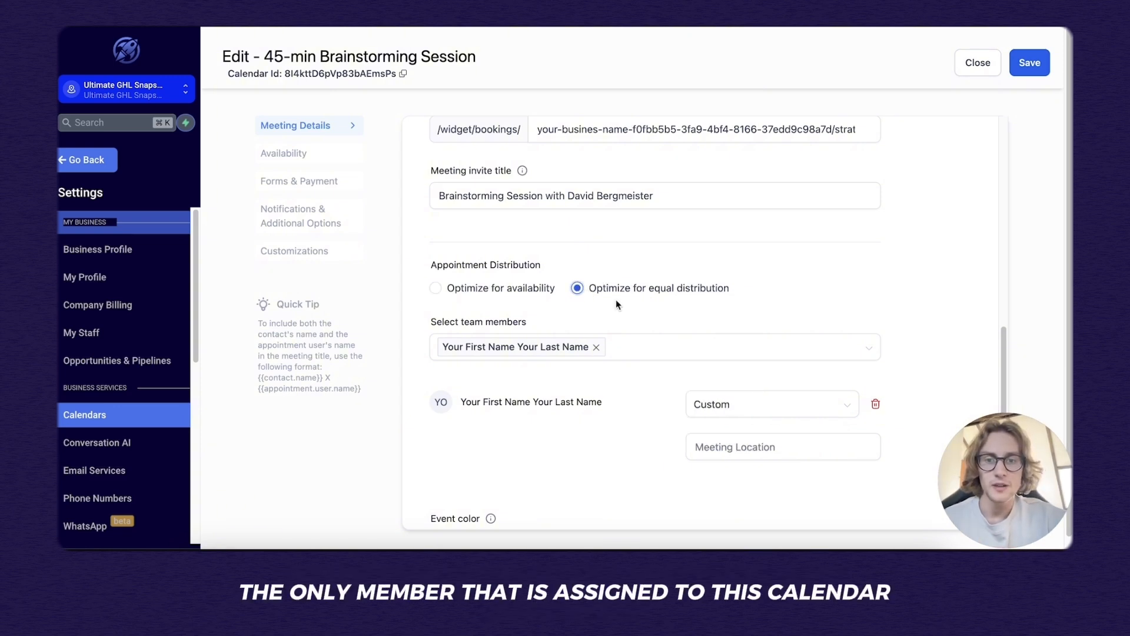
left_click(454, 291)
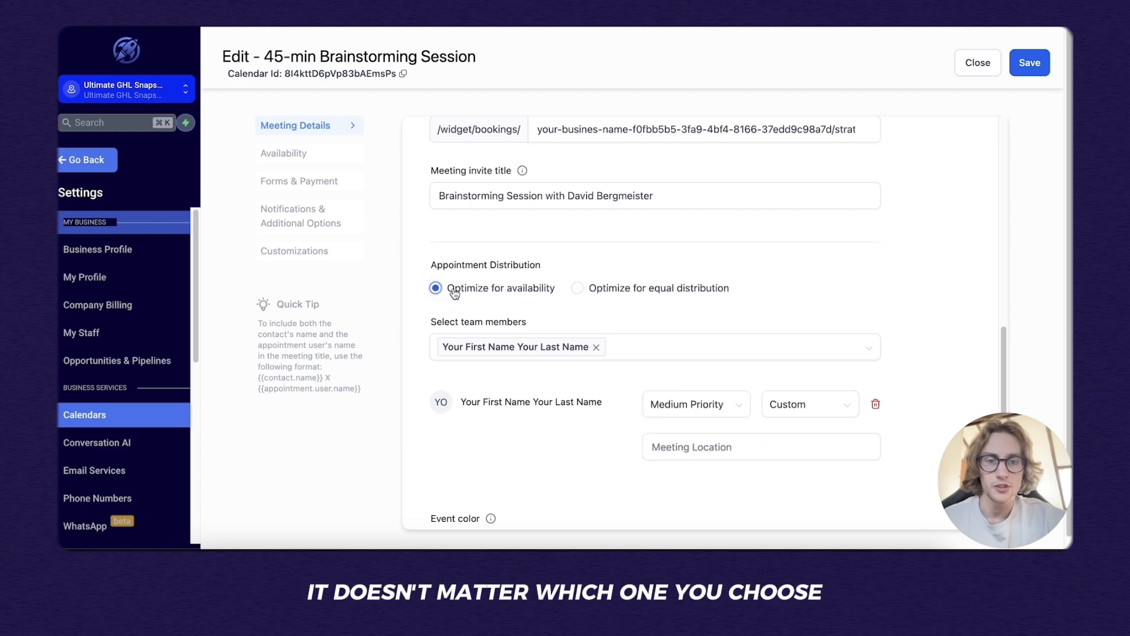
left_click(795, 352)
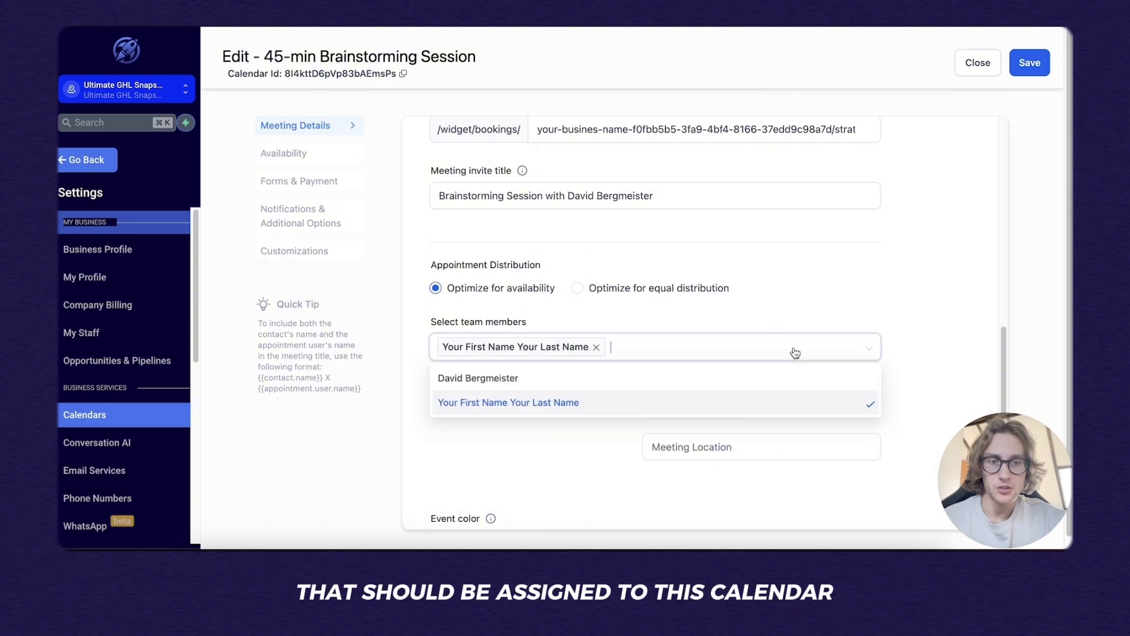
left_click(768, 381)
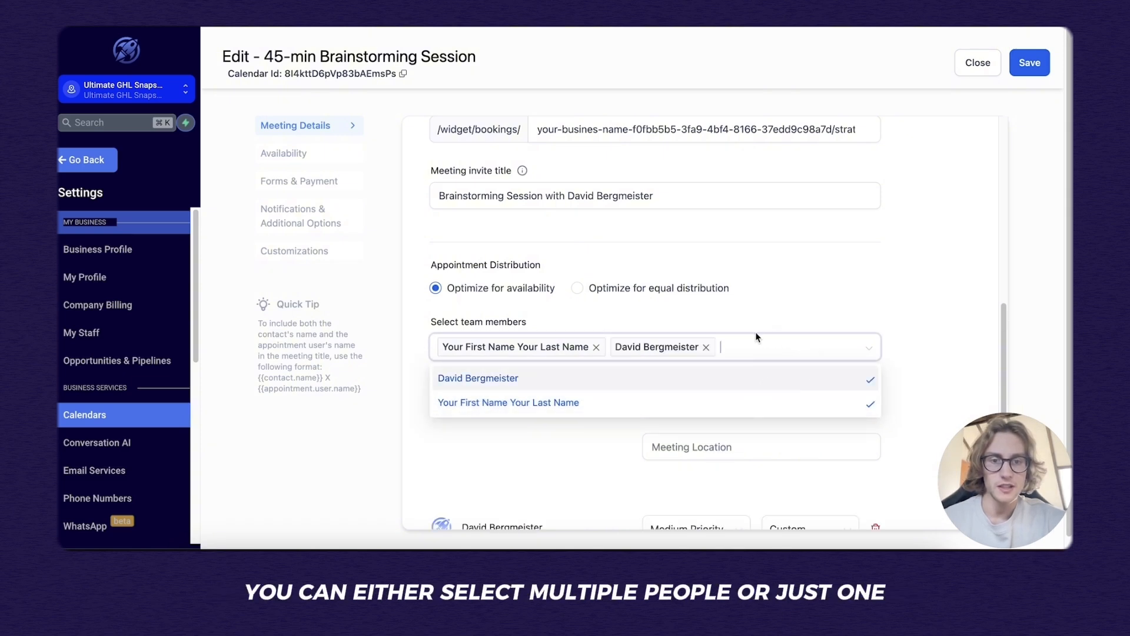
left_click(705, 348)
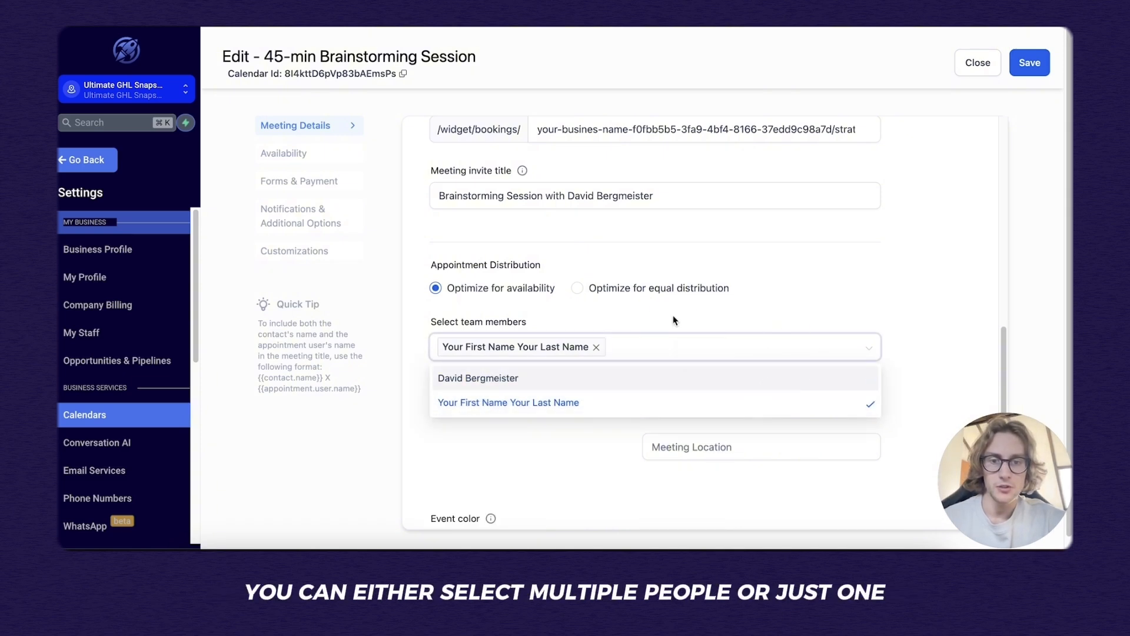
scroll(694, 373, "down", 1)
left_click(696, 380)
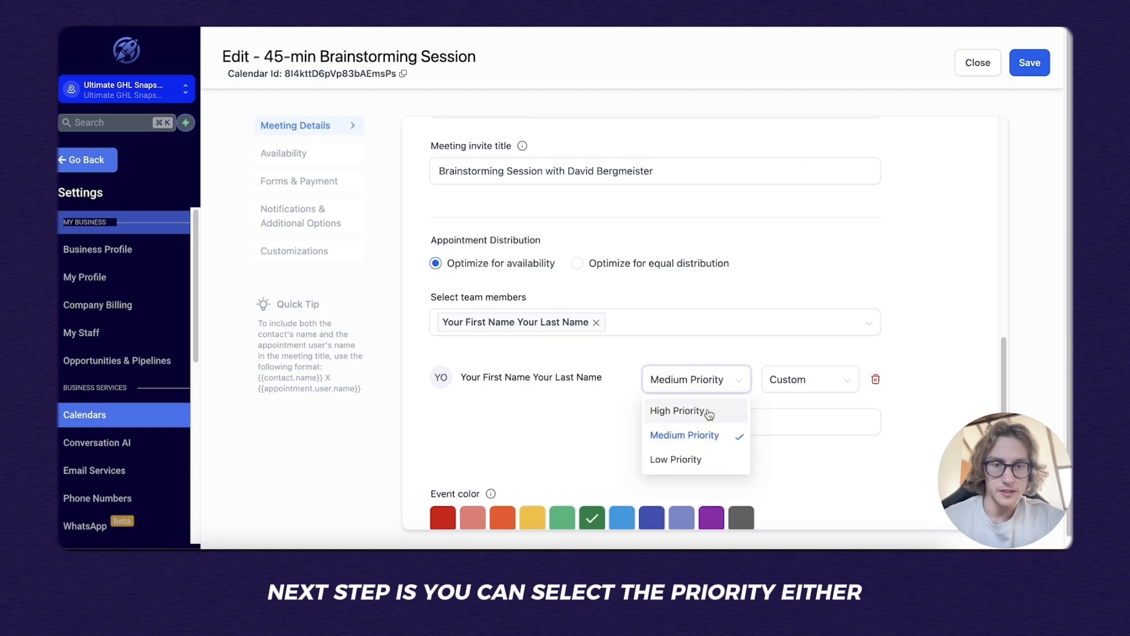
scroll(653, 464, "down", 1)
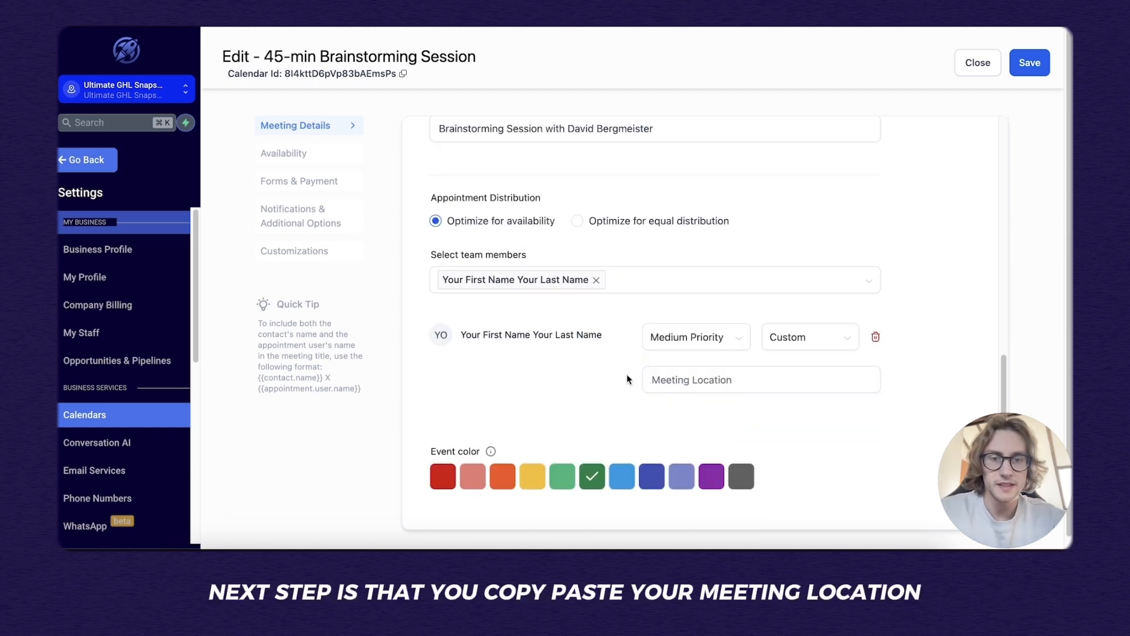
left_click(689, 380)
left_click(696, 381)
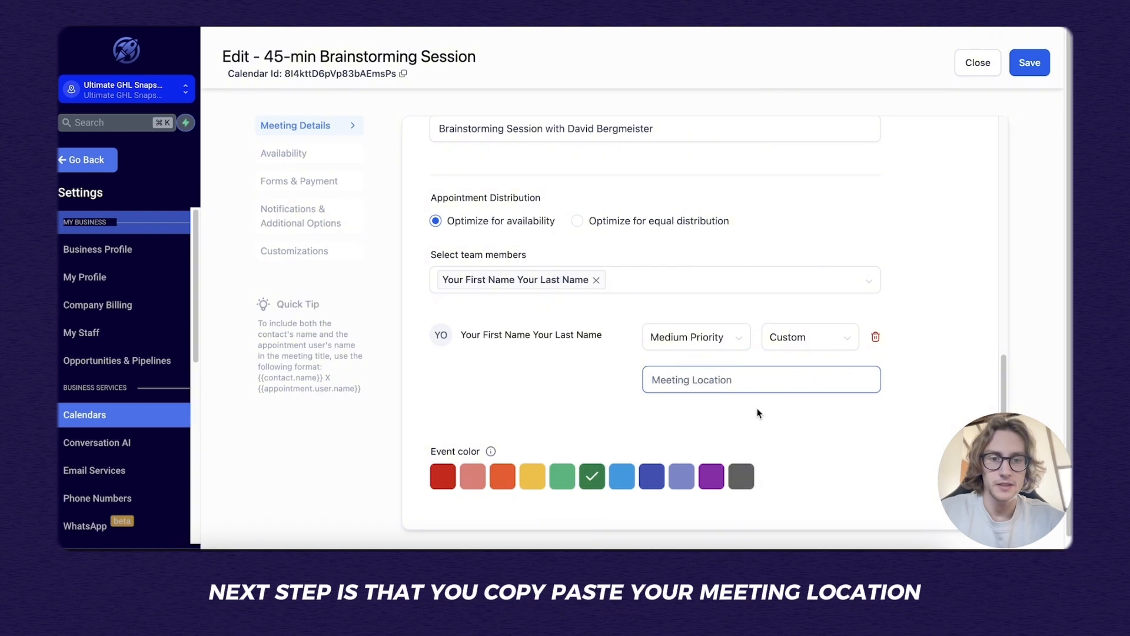
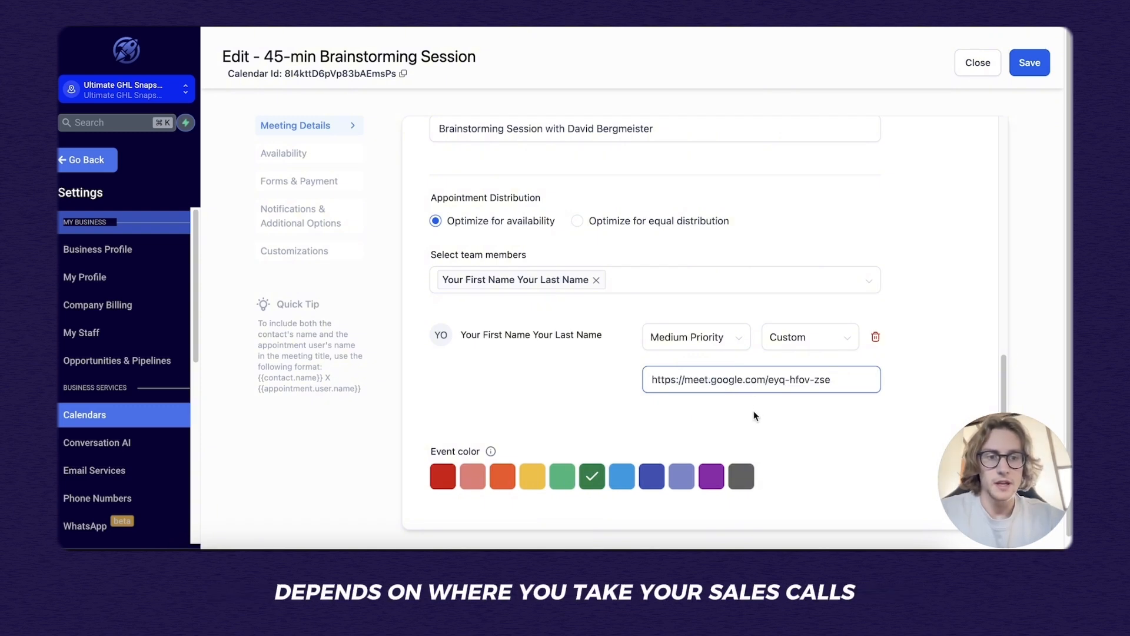
scroll(817, 439, "down", 1)
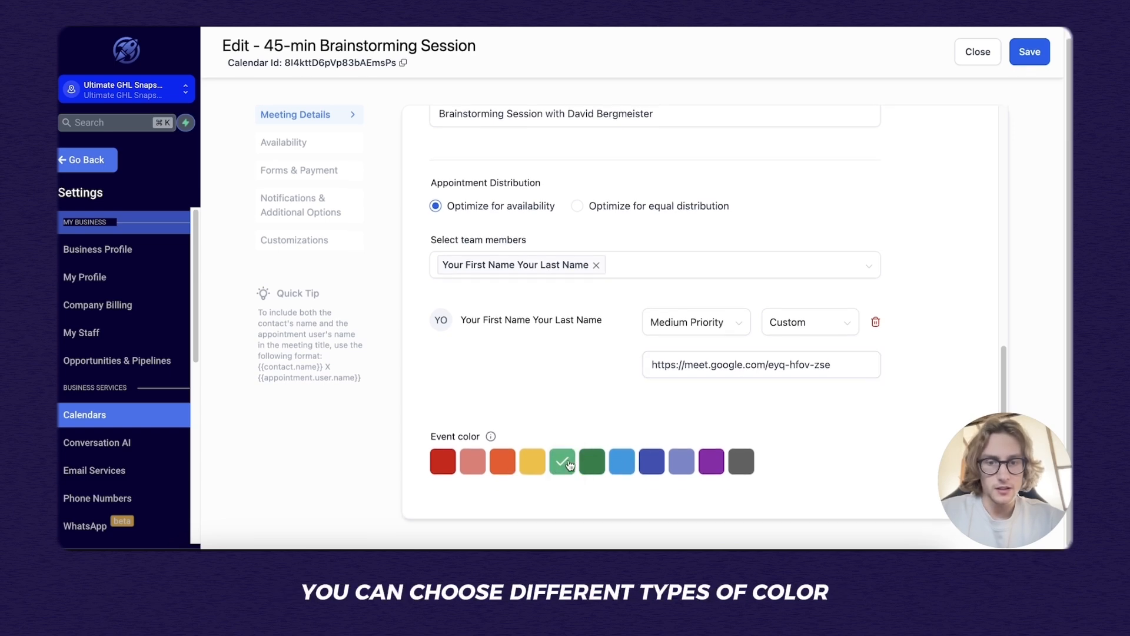
left_click(622, 461)
left_click(587, 467)
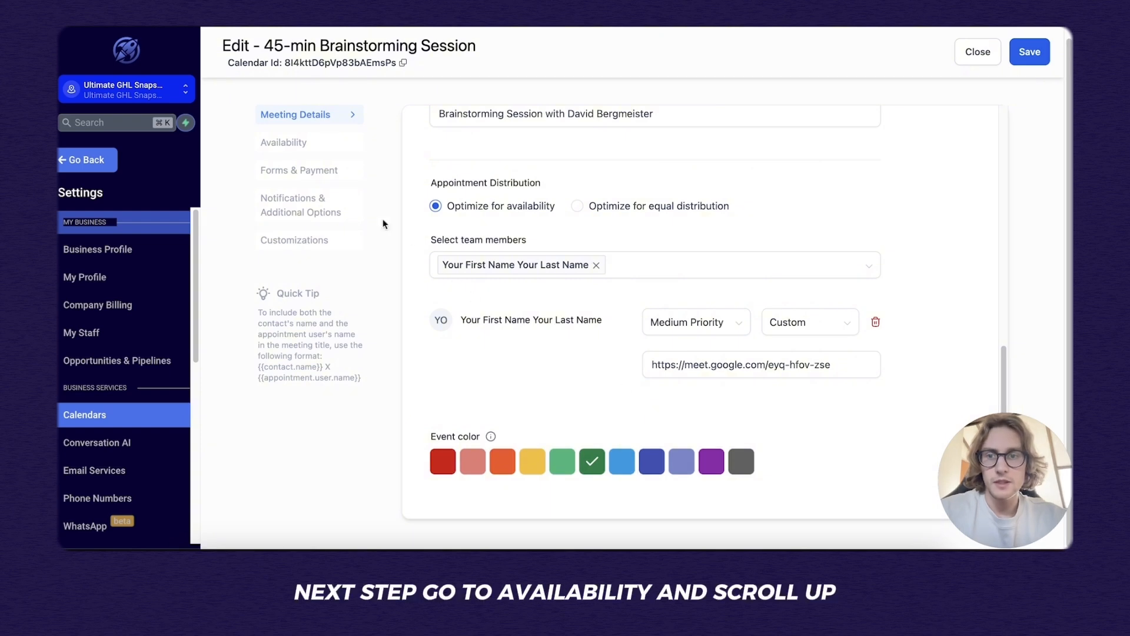
In Availability, make Sunday and Saturday unavailable for bookings.
left_click(323, 142)
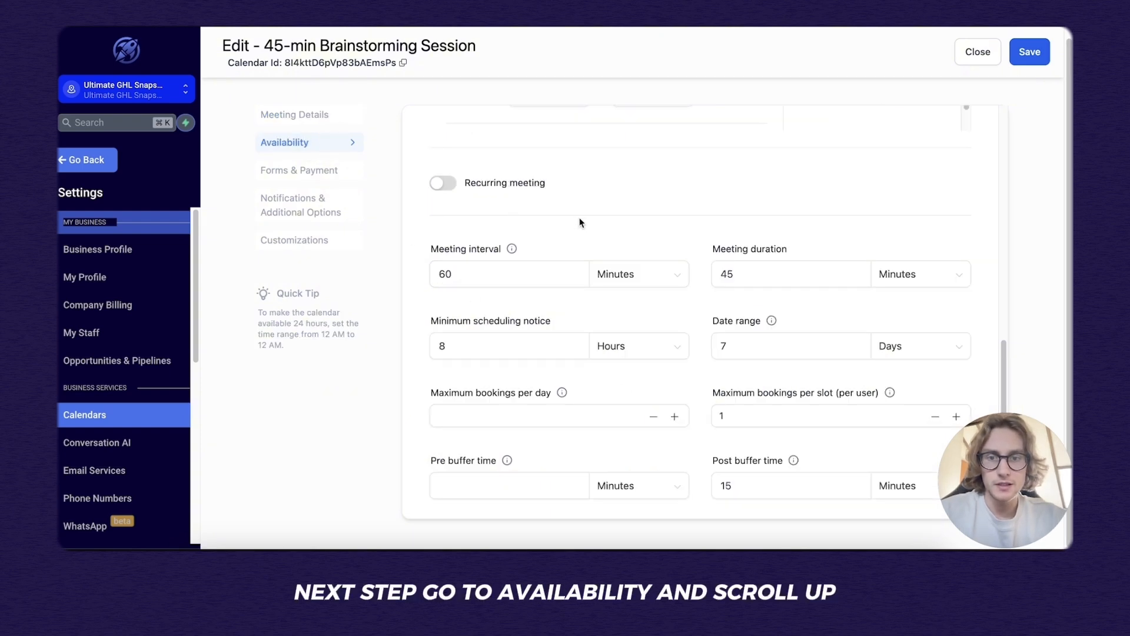
scroll(579, 223, "up", 10)
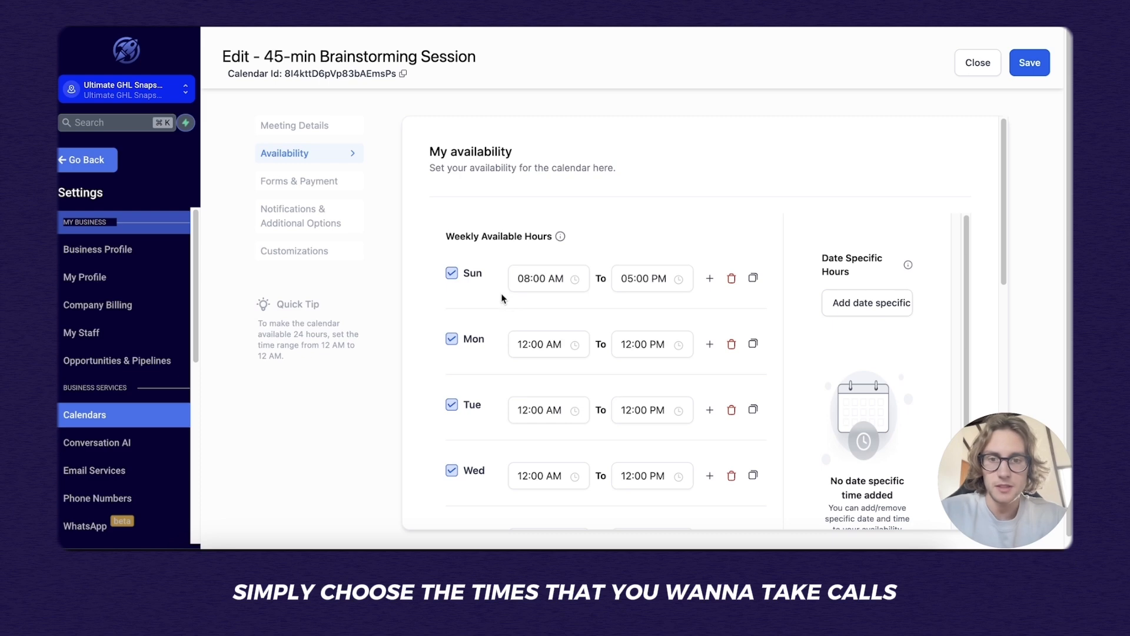
left_click(452, 273)
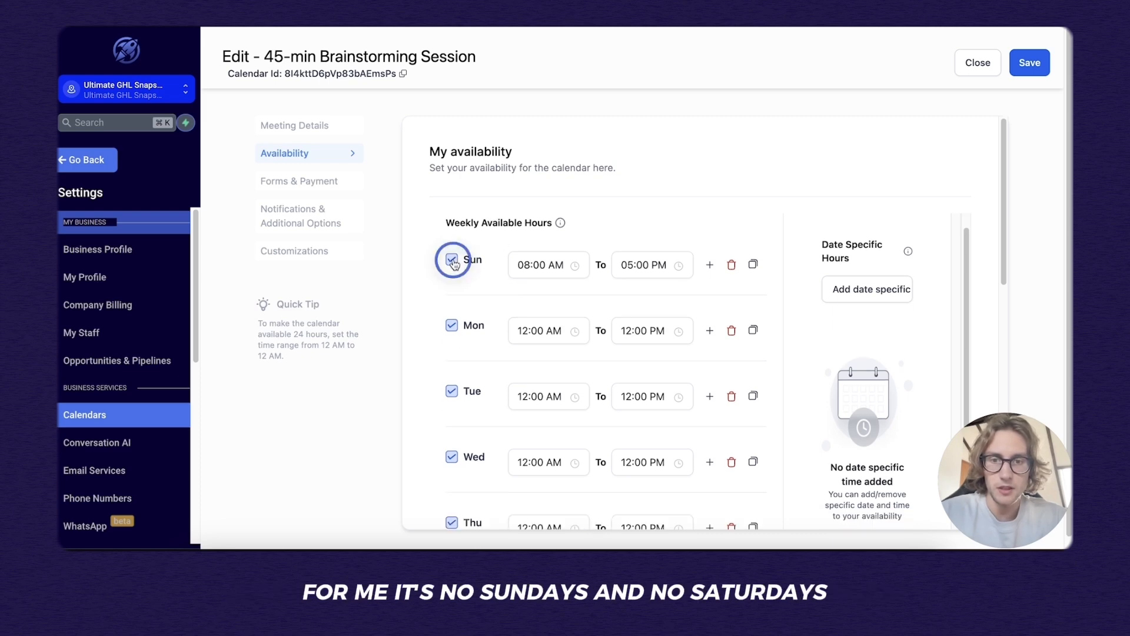
scroll(487, 323, "down", 5)
left_click(451, 348)
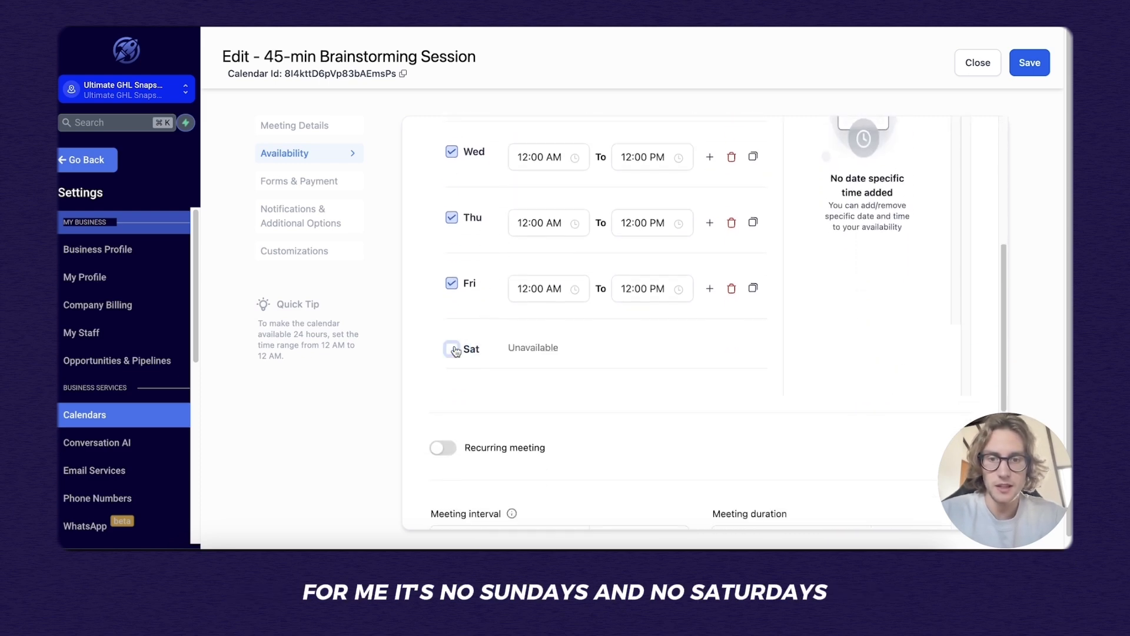
Set Friday's hours to 09:00 AM–11:00 AM.
left_click(534, 289)
scroll(521, 437, "down", 3)
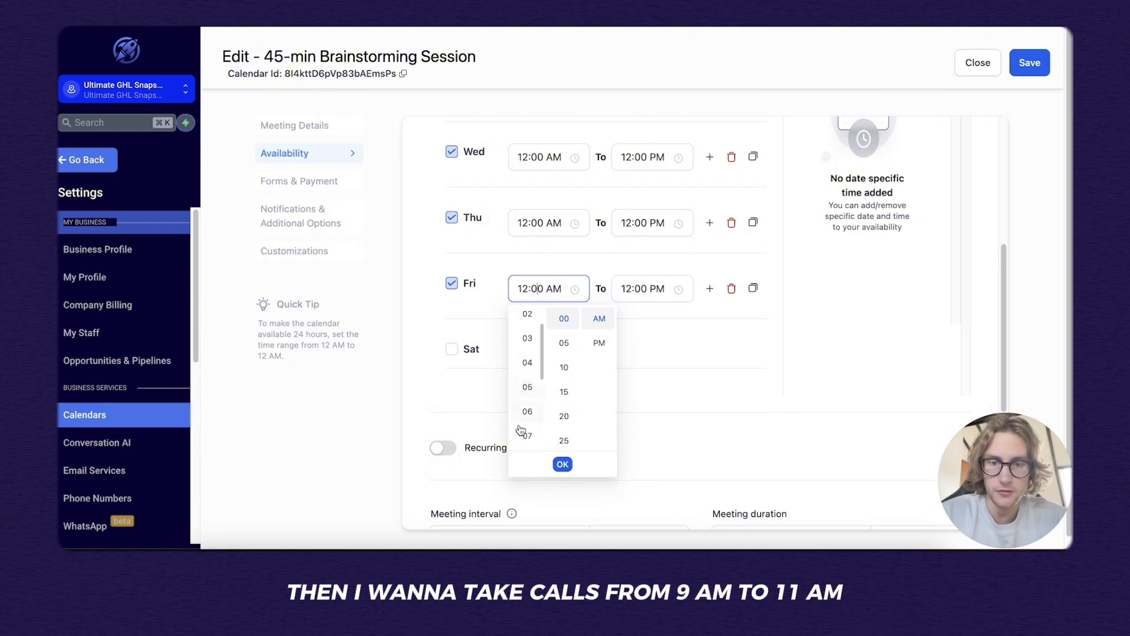
left_click(527, 448)
left_click(653, 289)
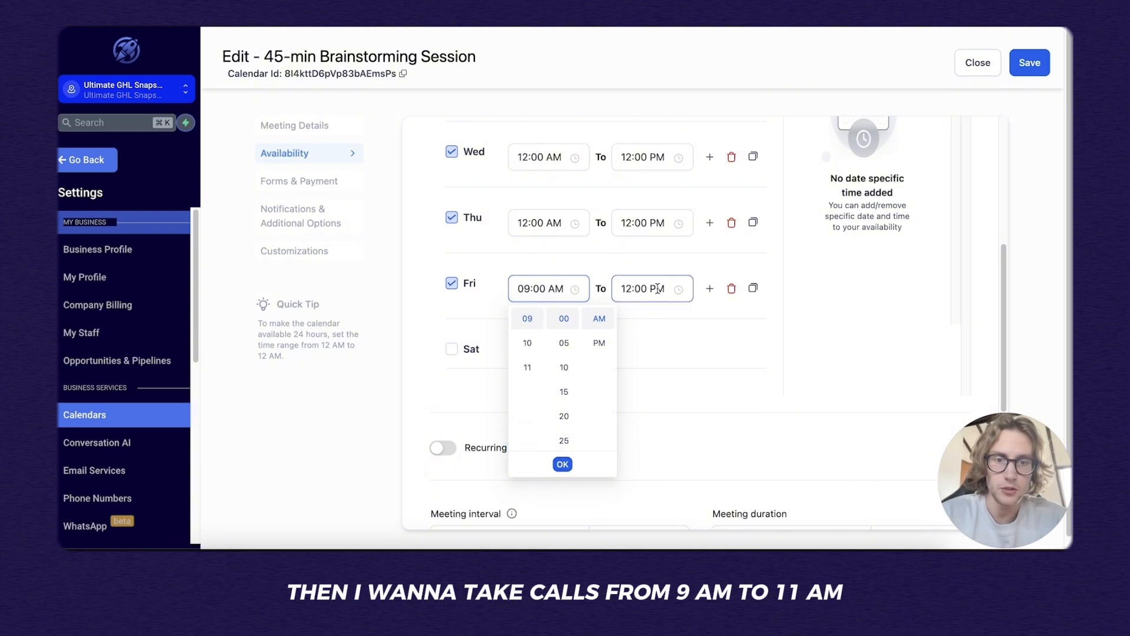
scroll(631, 376, "down", 5)
left_click(631, 408)
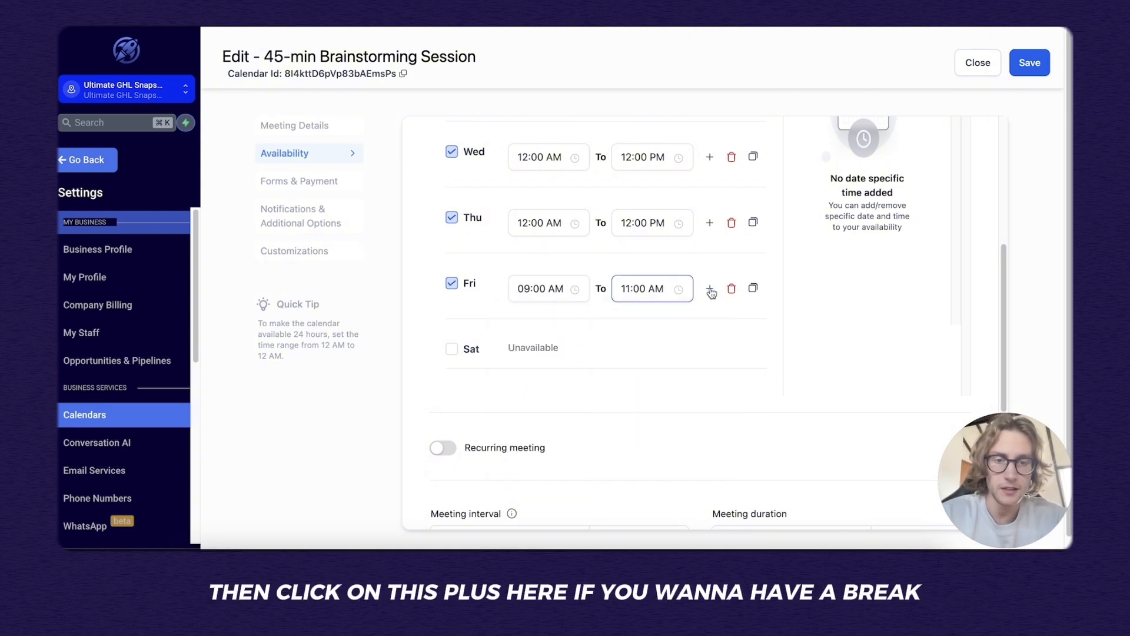
Add a second Friday time range from 01:00 PM to 05:00 PM.
left_click(710, 290)
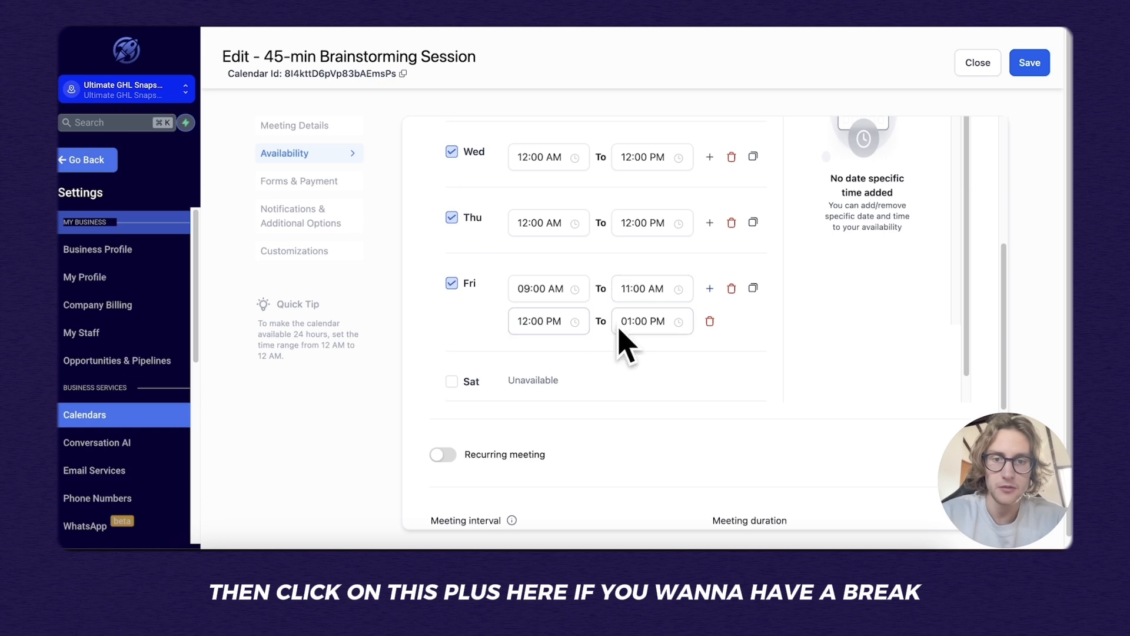
left_click(544, 322)
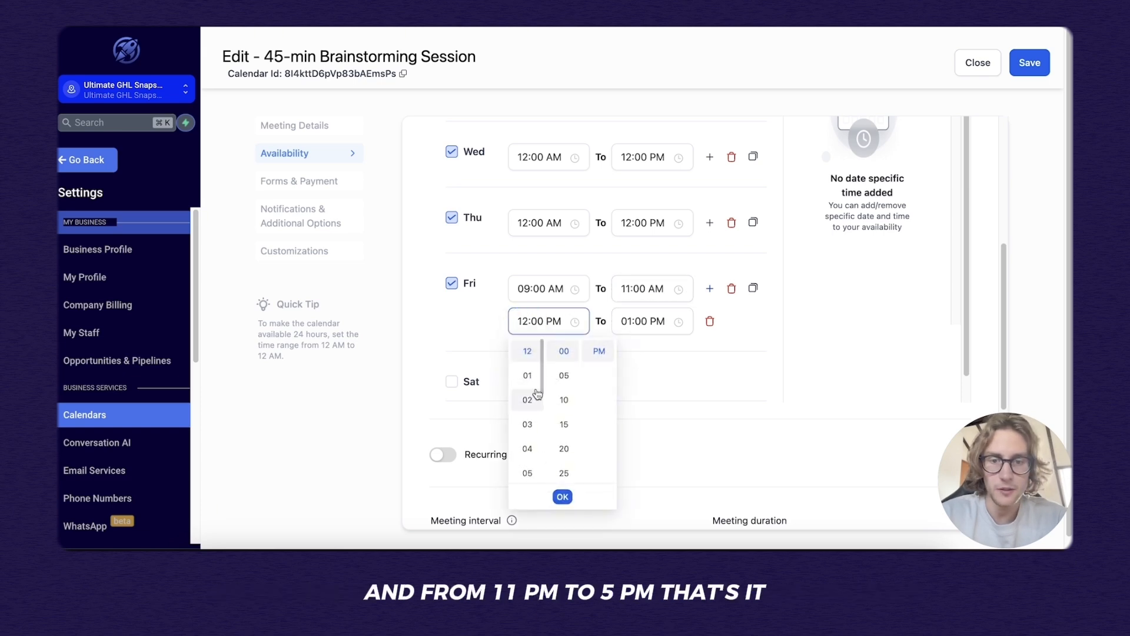
left_click(527, 375)
left_click(644, 320)
scroll(630, 389, "down", 2)
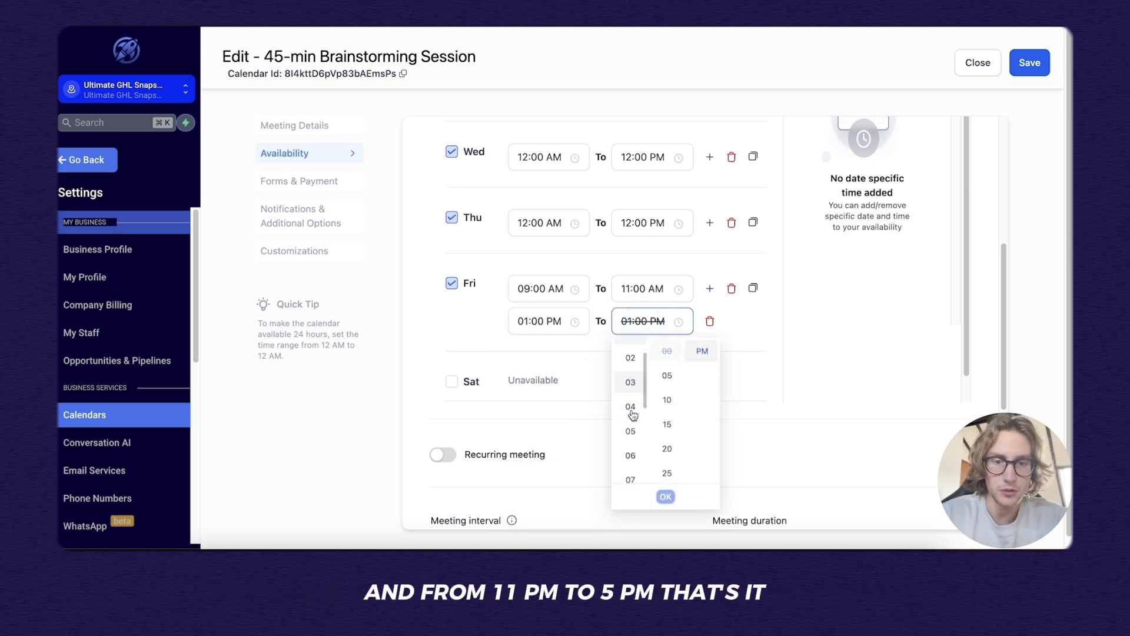
left_click(630, 386)
left_click(648, 357)
Copy Friday's 9–11 AM and 1–5 PM hours to all days of the week.
scroll(763, 421, "up", 2)
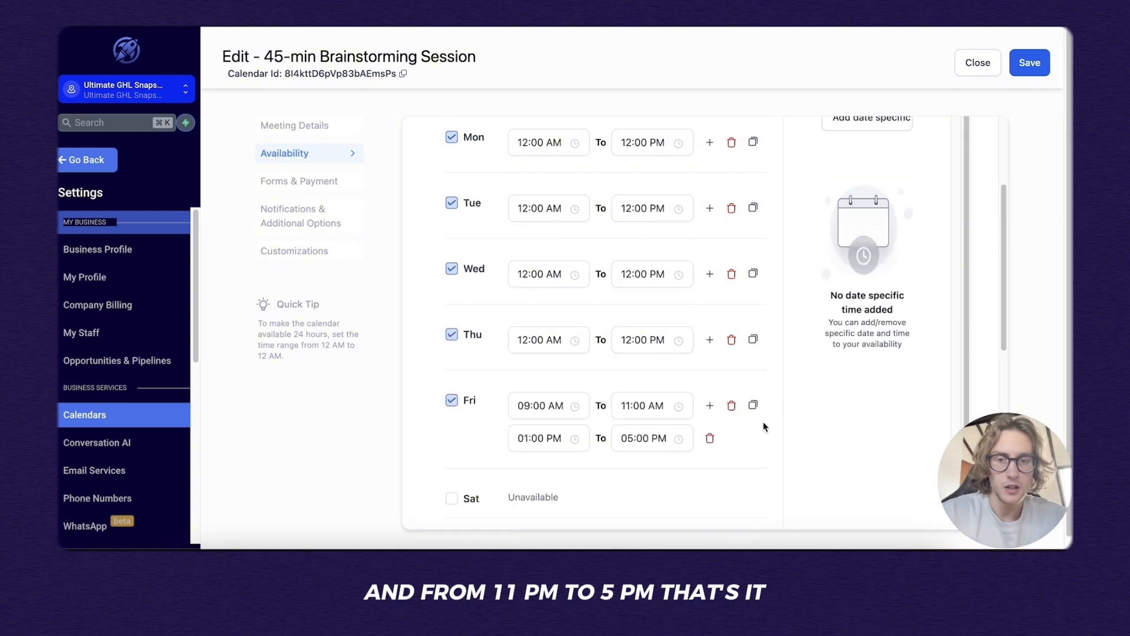
left_click(753, 406)
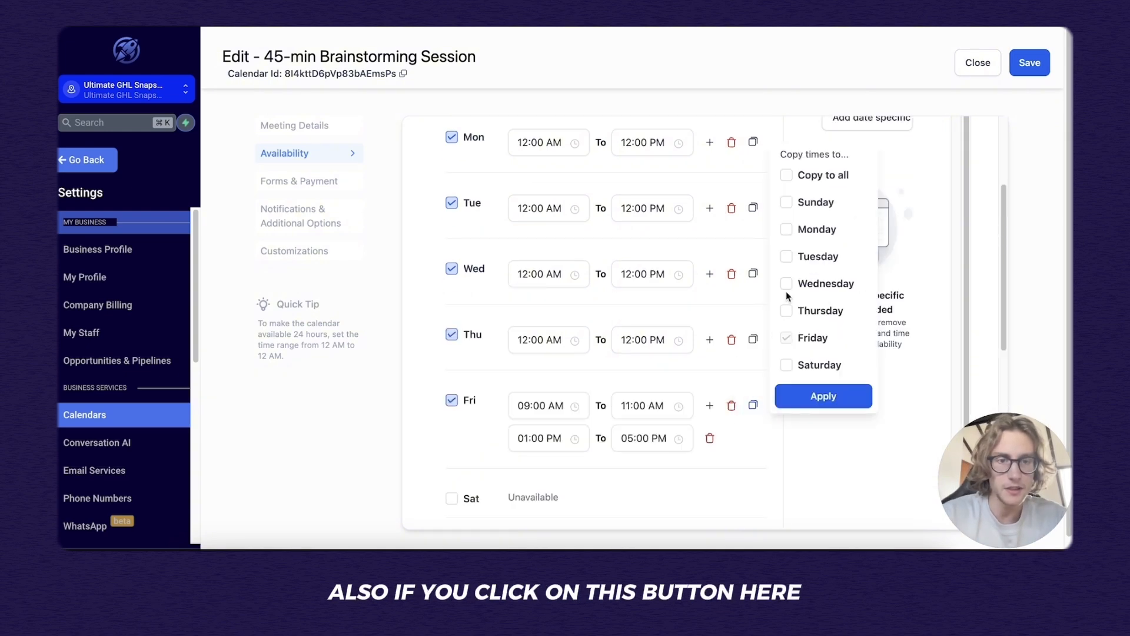
left_click(788, 175)
left_click(804, 391)
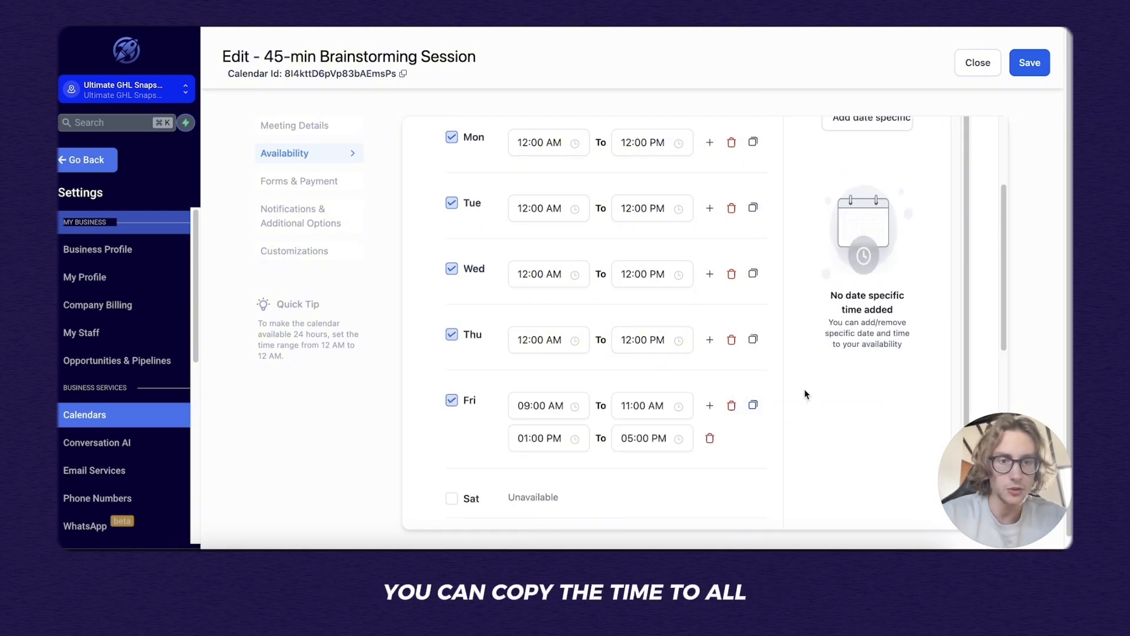
Mark Saturday and Sunday unavailable again.
scroll(696, 424, "down", 3)
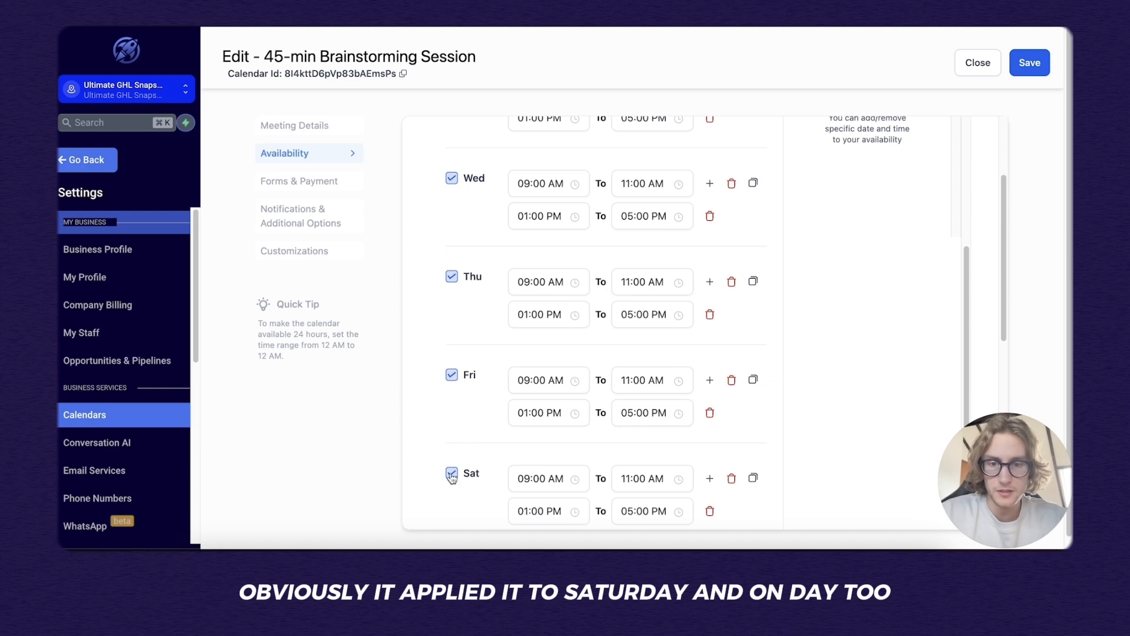
left_click(451, 474)
scroll(479, 322, "up", 5)
left_click(449, 269)
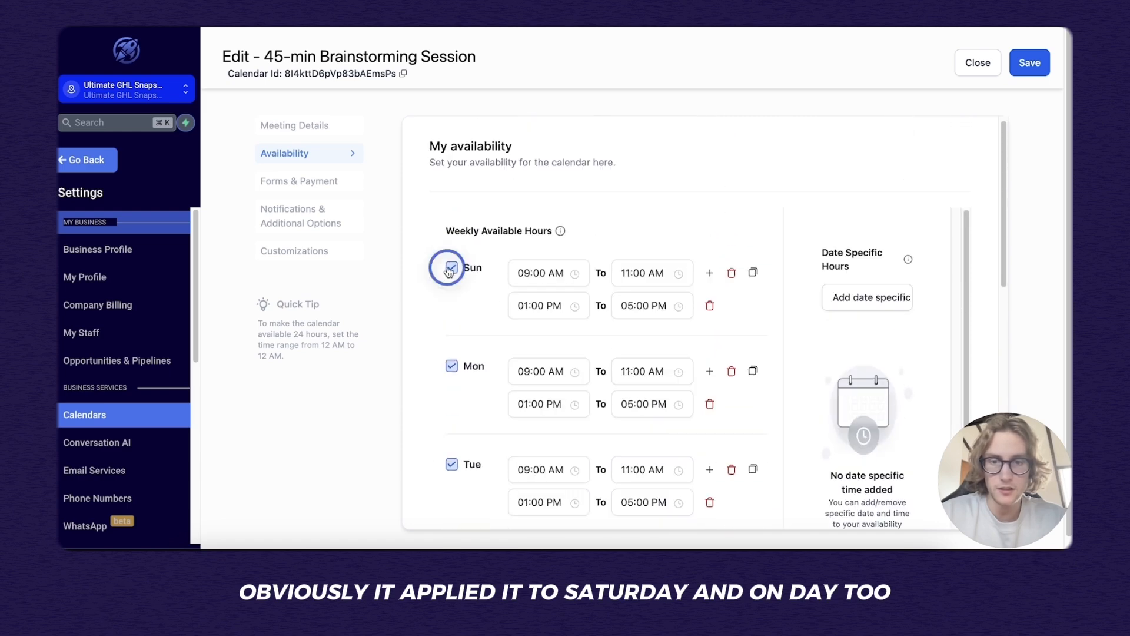
scroll(531, 282, "down", 1)
scroll(718, 321, "down", 3)
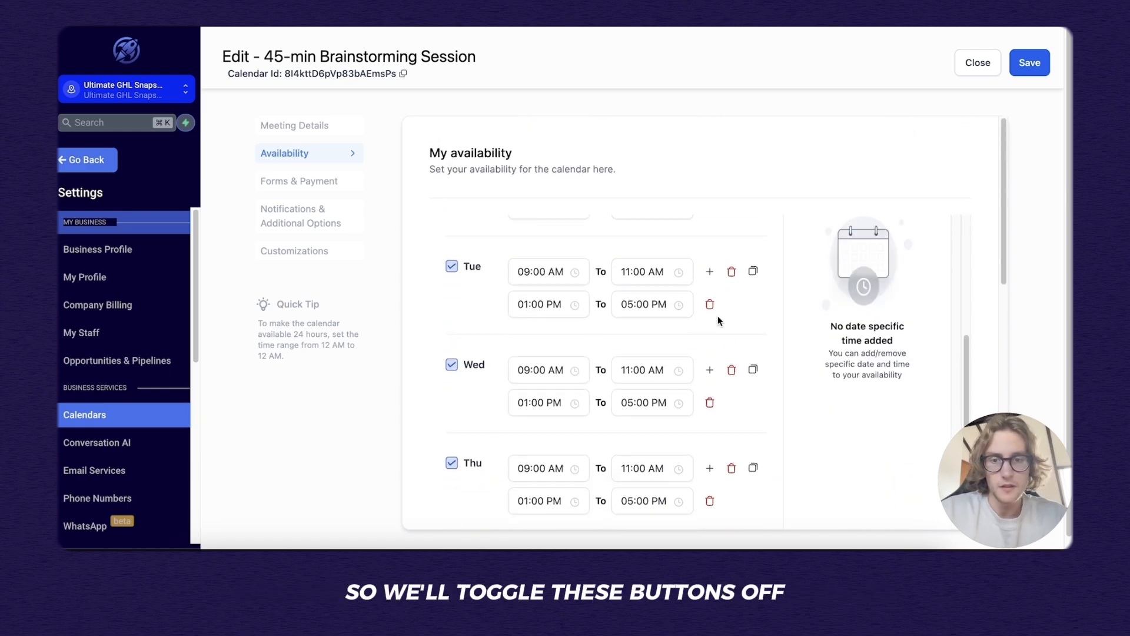
scroll(700, 346, "down", 10)
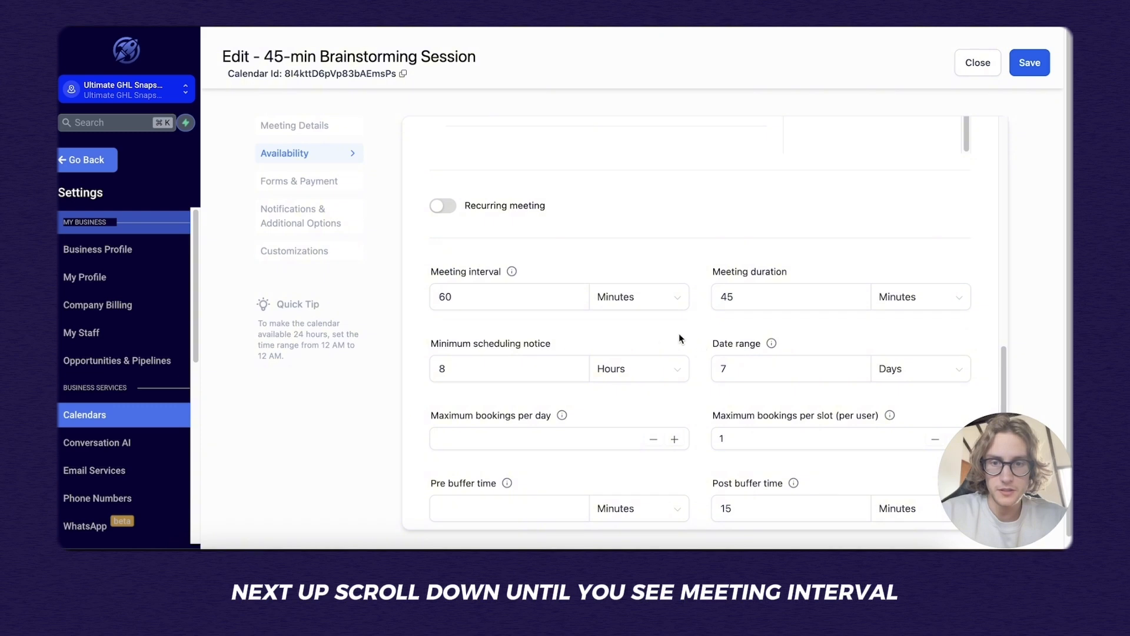
scroll(517, 246, "down", 1)
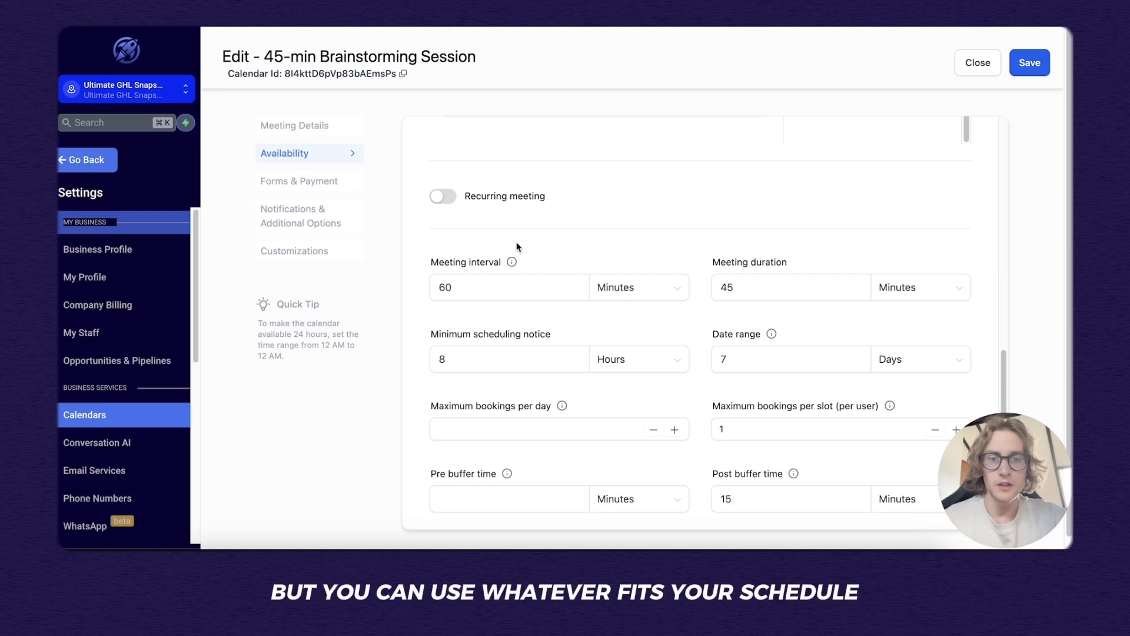
scroll(501, 274, "down", 1)
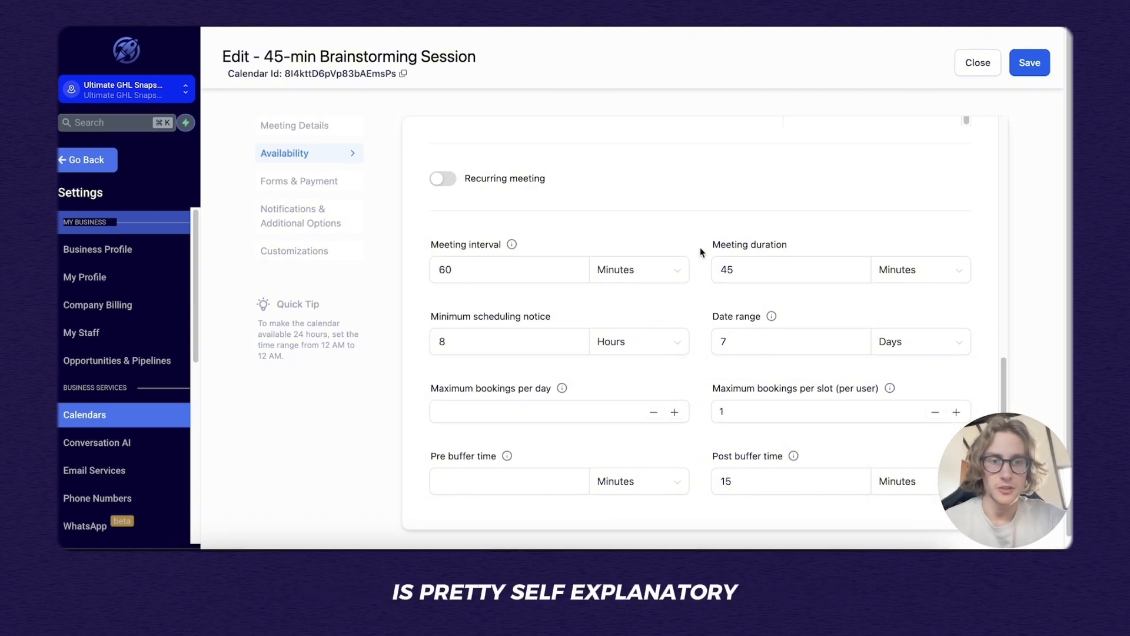
scroll(701, 247, "down", 1)
left_click(740, 267)
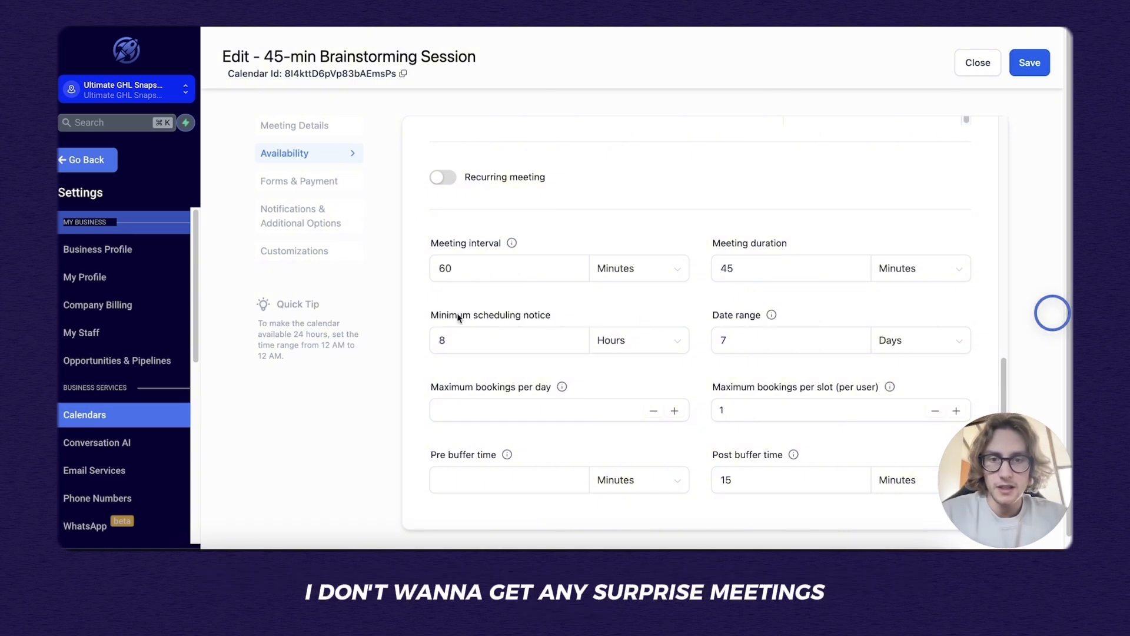
left_click(450, 339)
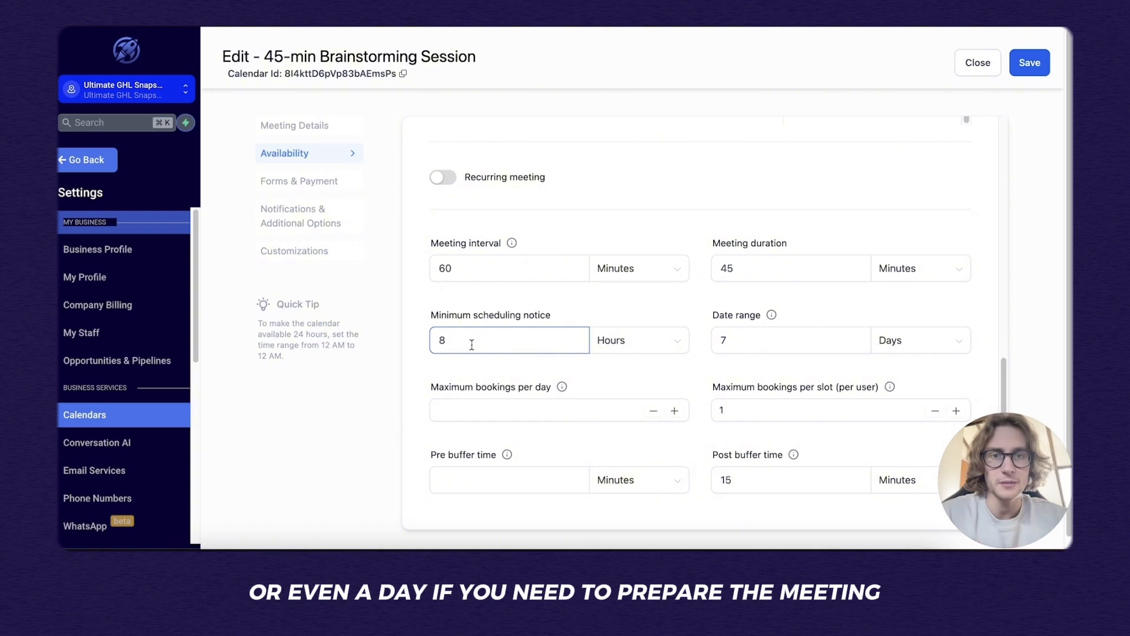
left_click(1051, 316)
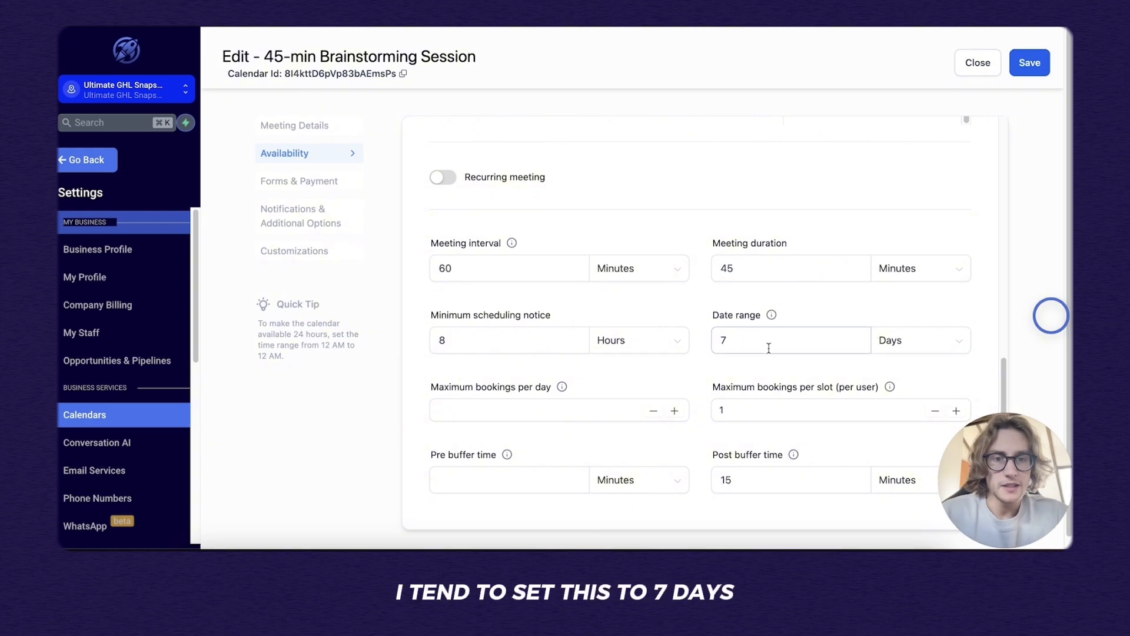
left_click(721, 333)
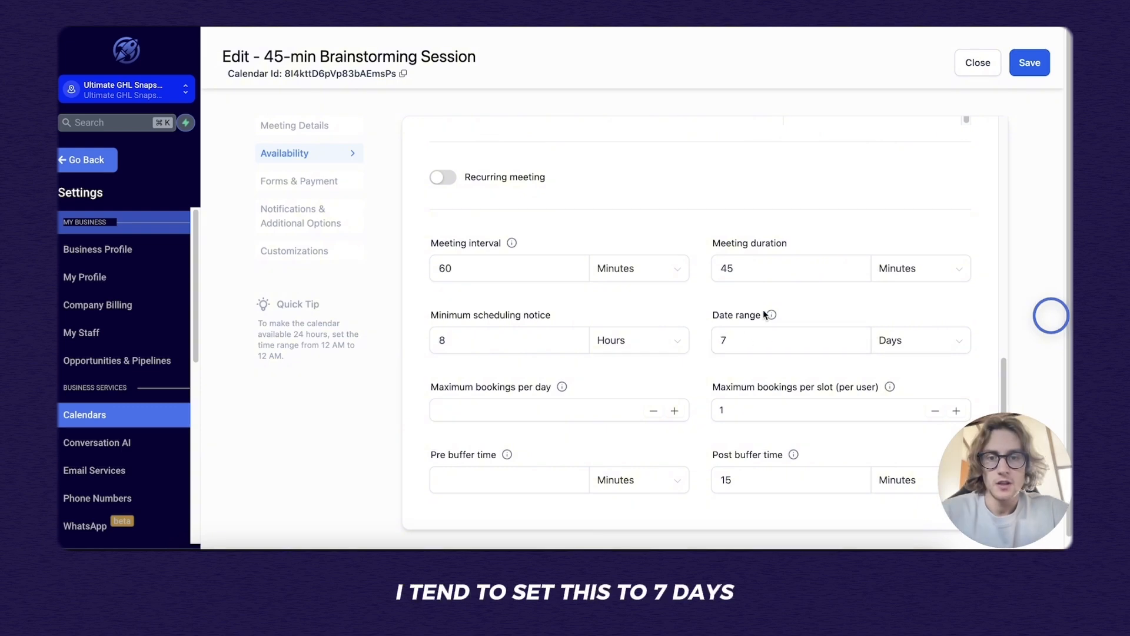
scroll(588, 353, "down", 1)
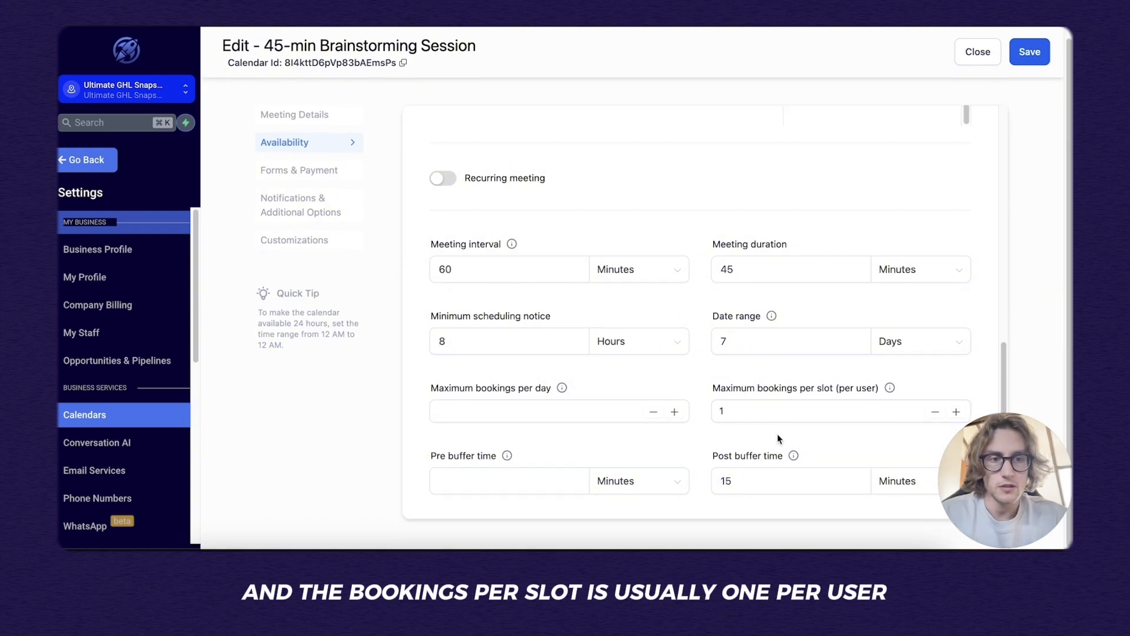
scroll(776, 433, "down", 1)
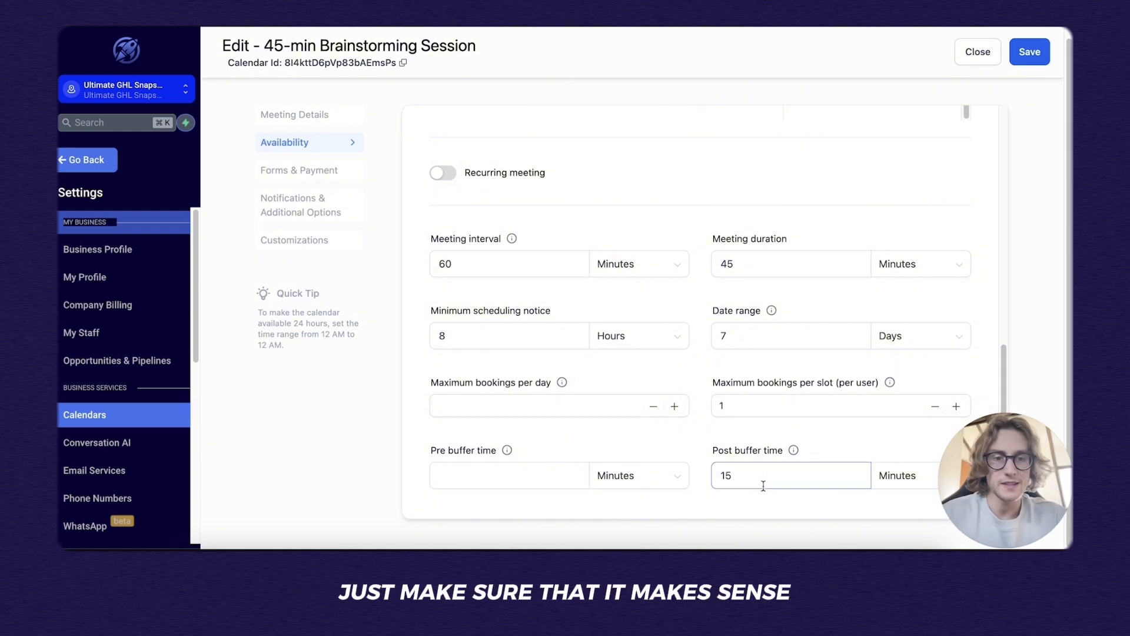
left_click_drag(757, 264, 704, 260)
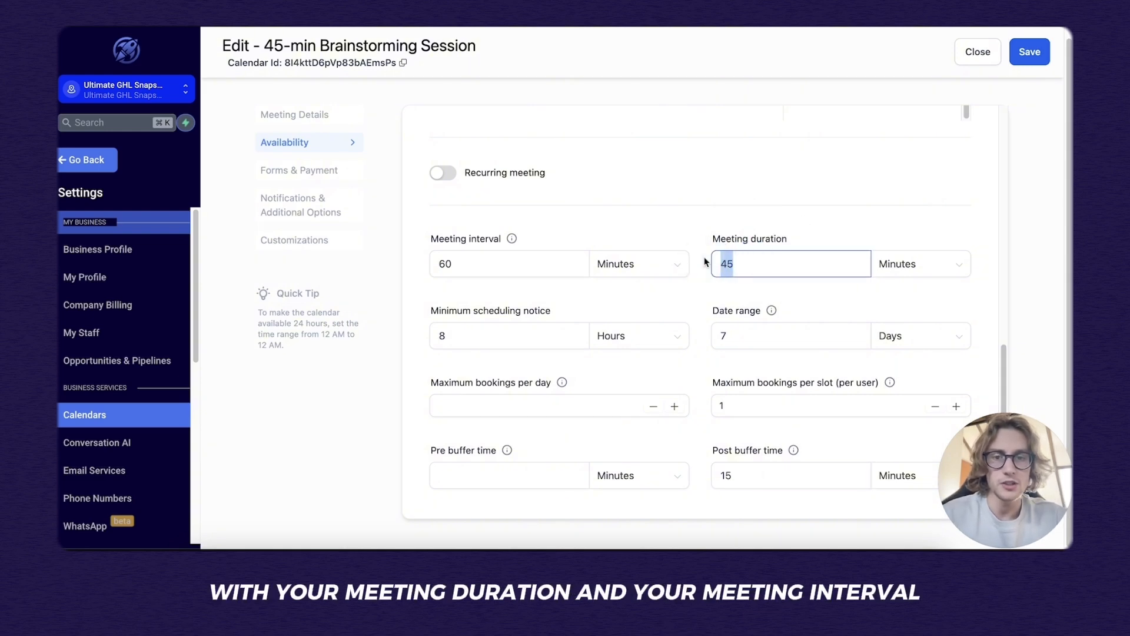
left_click_drag(514, 263, 410, 261)
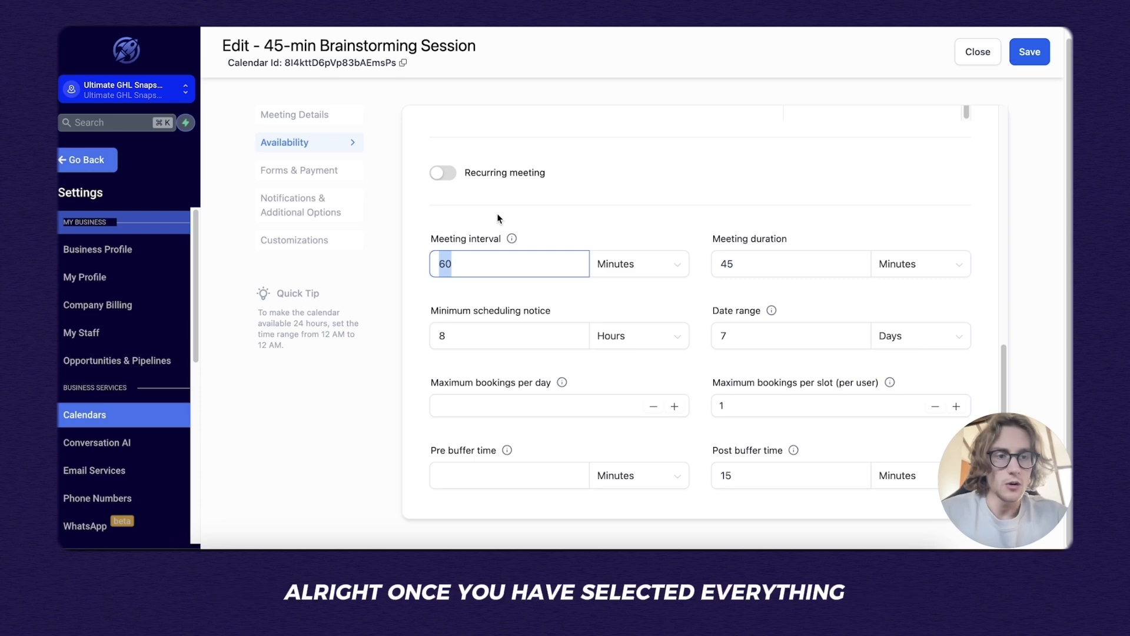
left_click(510, 221)
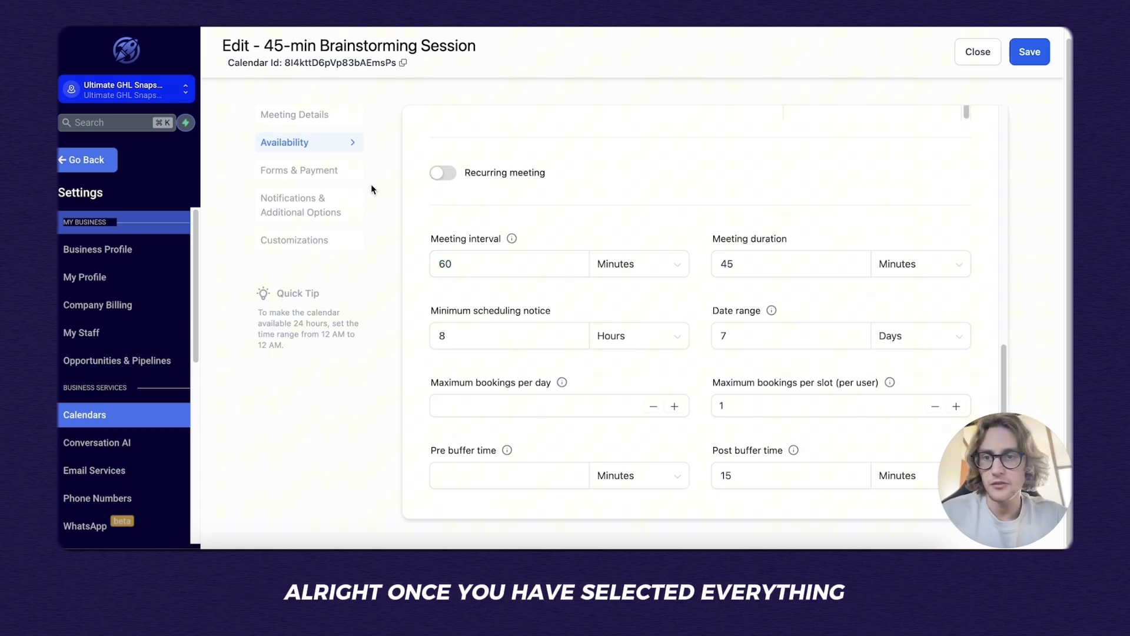
In Forms & Payment, use Premium Branding Form as the booking form with Add Guests off.
left_click(338, 174)
scroll(535, 225, "up", 3)
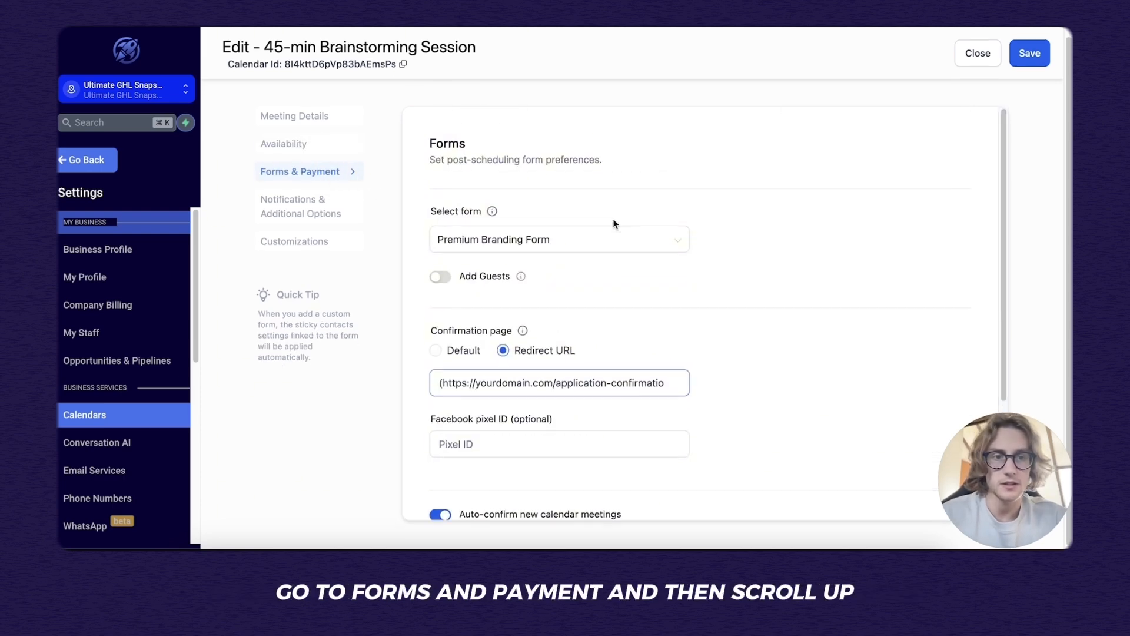
scroll(614, 224, "up", 1)
scroll(646, 209, "down", 1)
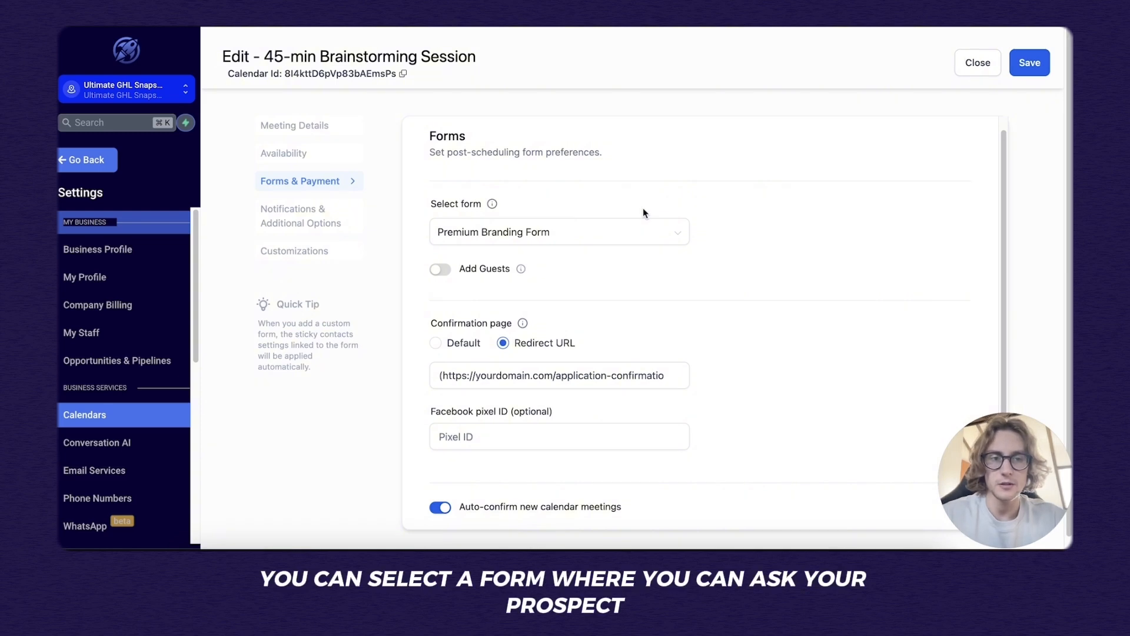
left_click(646, 225)
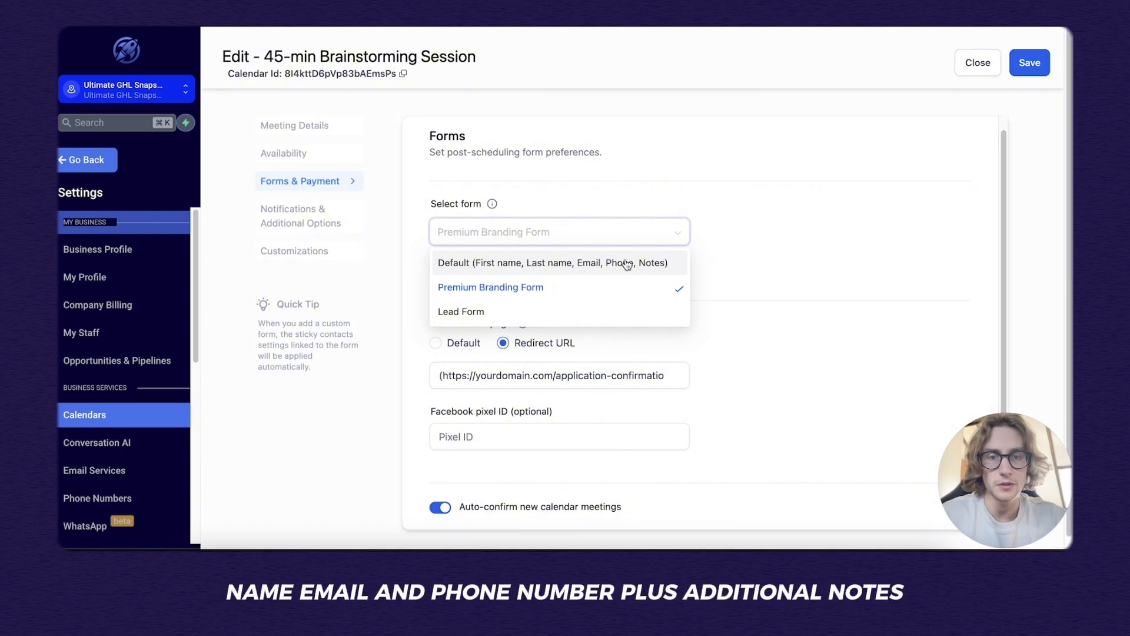
left_click(540, 291)
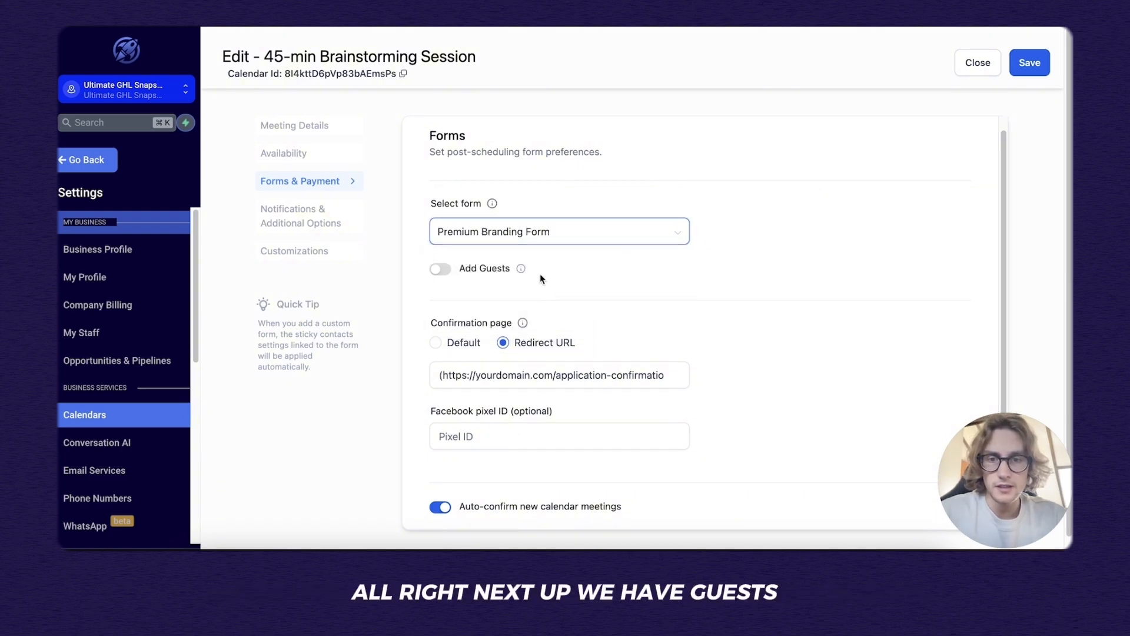
left_click(441, 276)
left_click(442, 276)
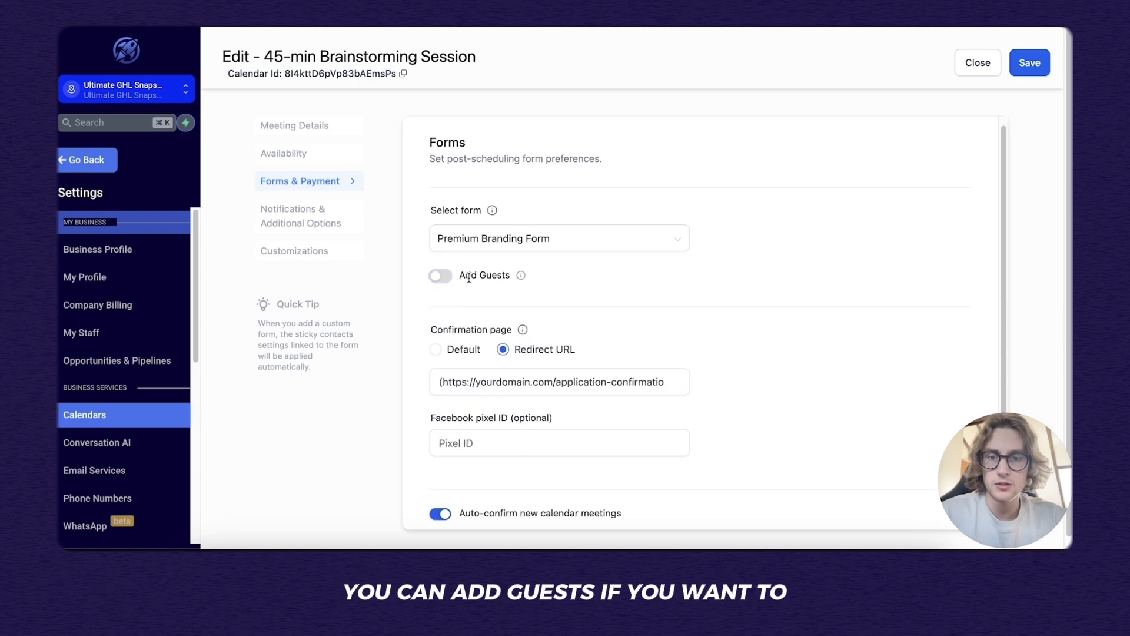
Set the booking confirmation to Redirect URL instead of the default thank-you message.
scroll(535, 297, "down", 2)
scroll(574, 276, "down", 1)
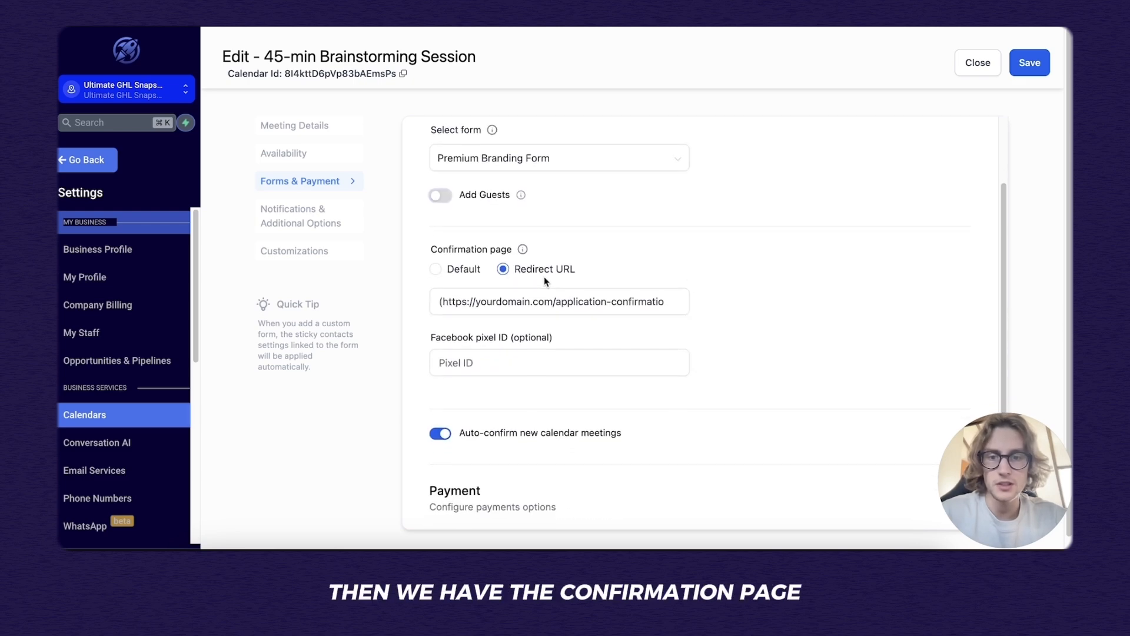
left_click(459, 276)
scroll(468, 284, "down", 1)
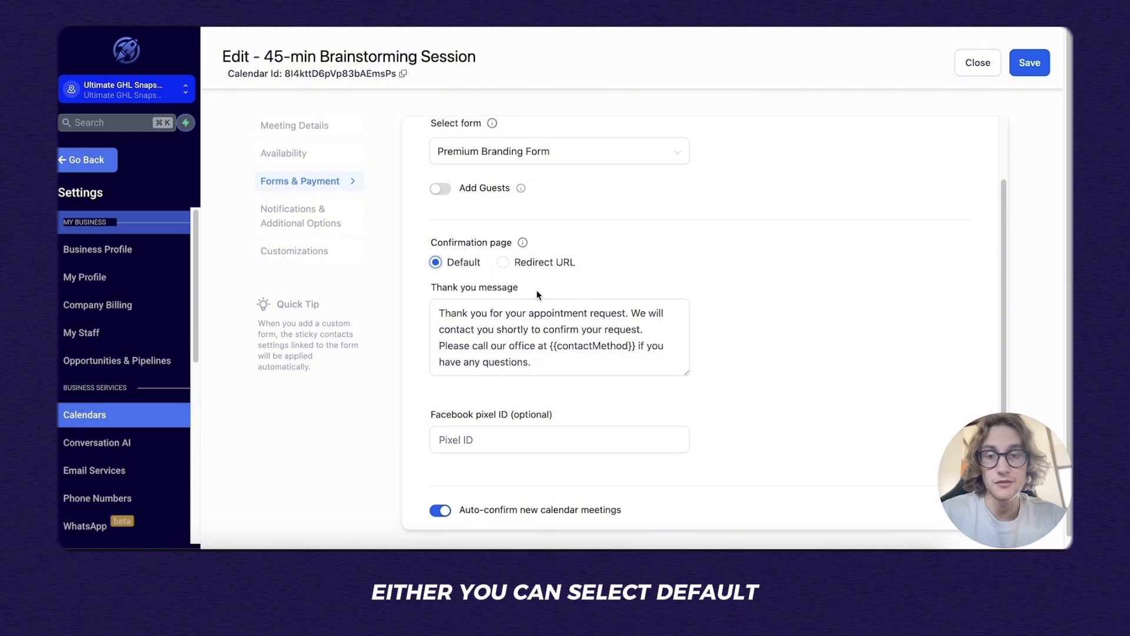
left_click(504, 263)
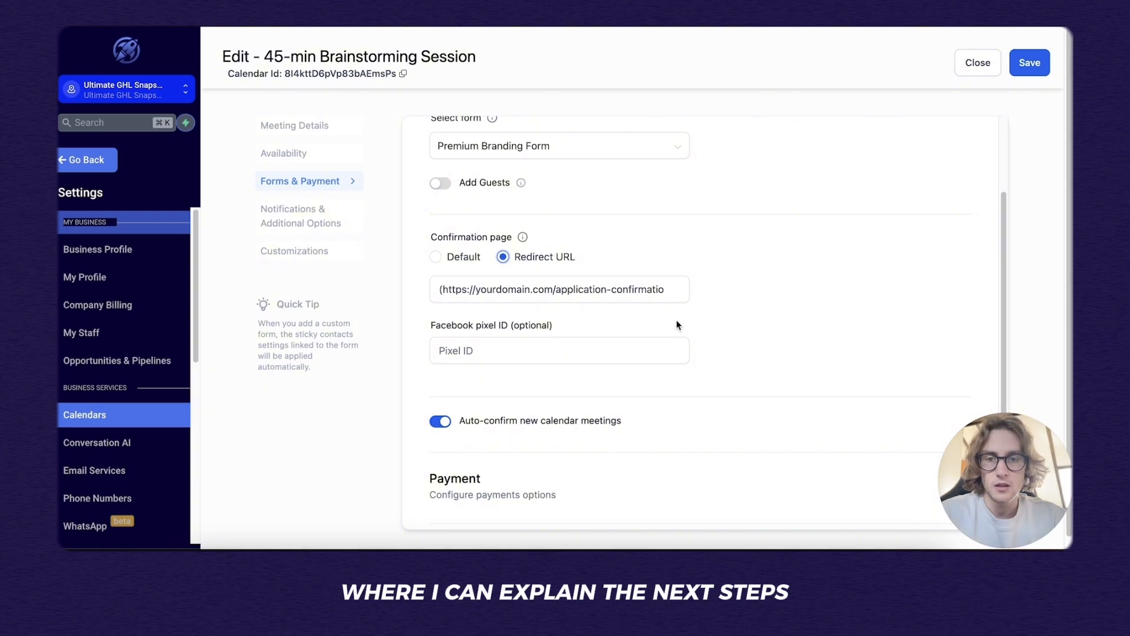
scroll(746, 375, "down", 1)
left_click_drag(444, 315, 559, 312)
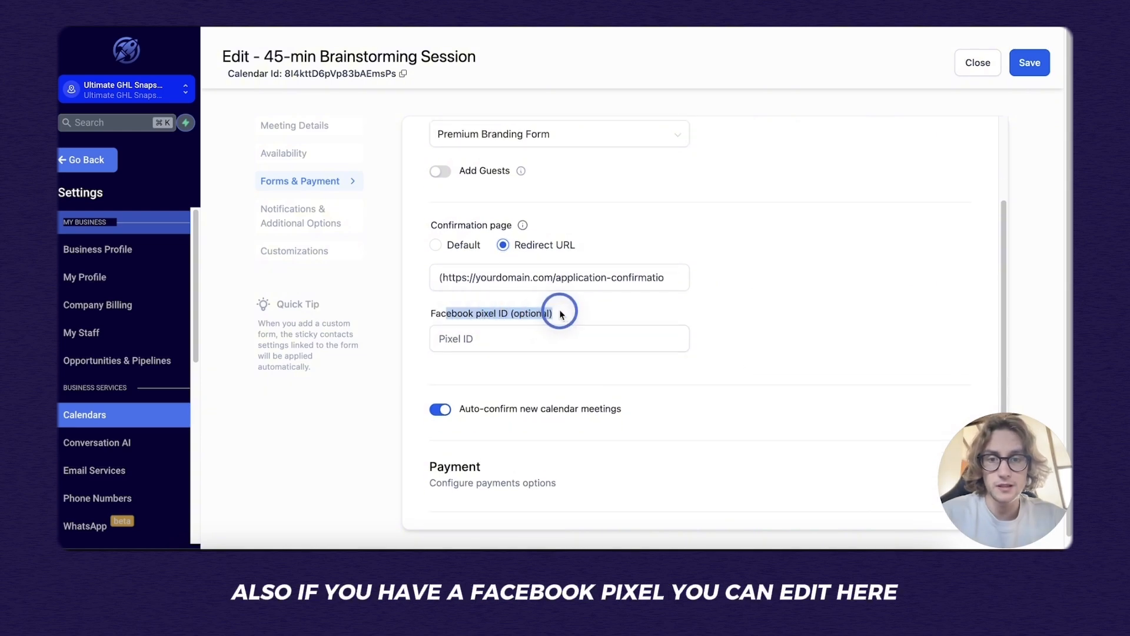
scroll(507, 322, "down", 3)
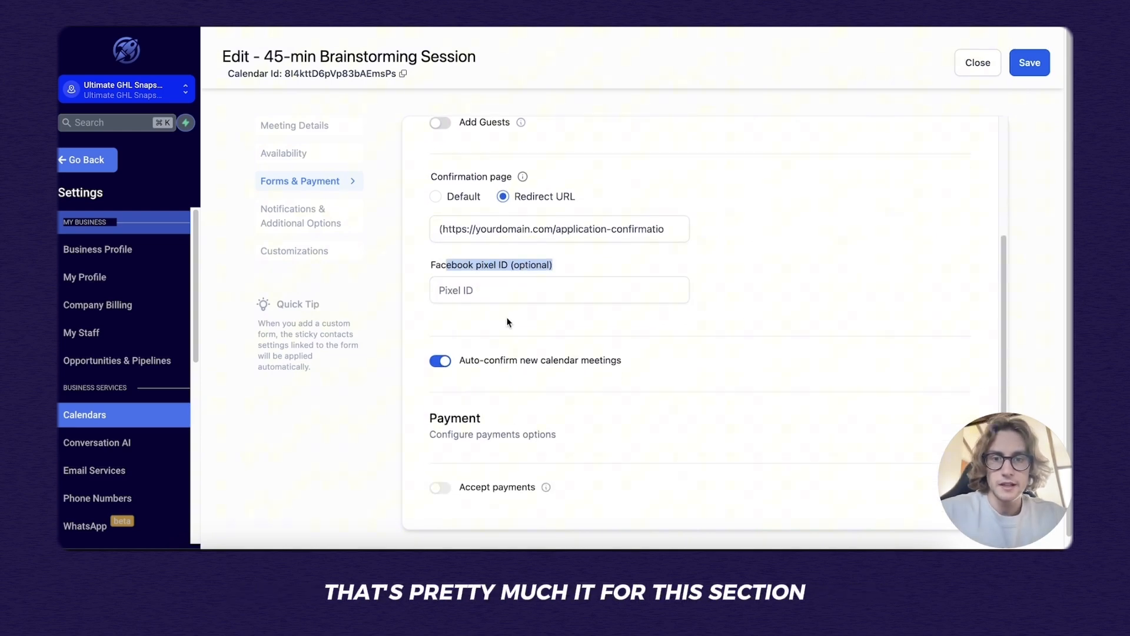
left_click(595, 408)
Review the Notifications & Additional Options settings, keeping Google/Outlook invitations allowed.
left_click(299, 221)
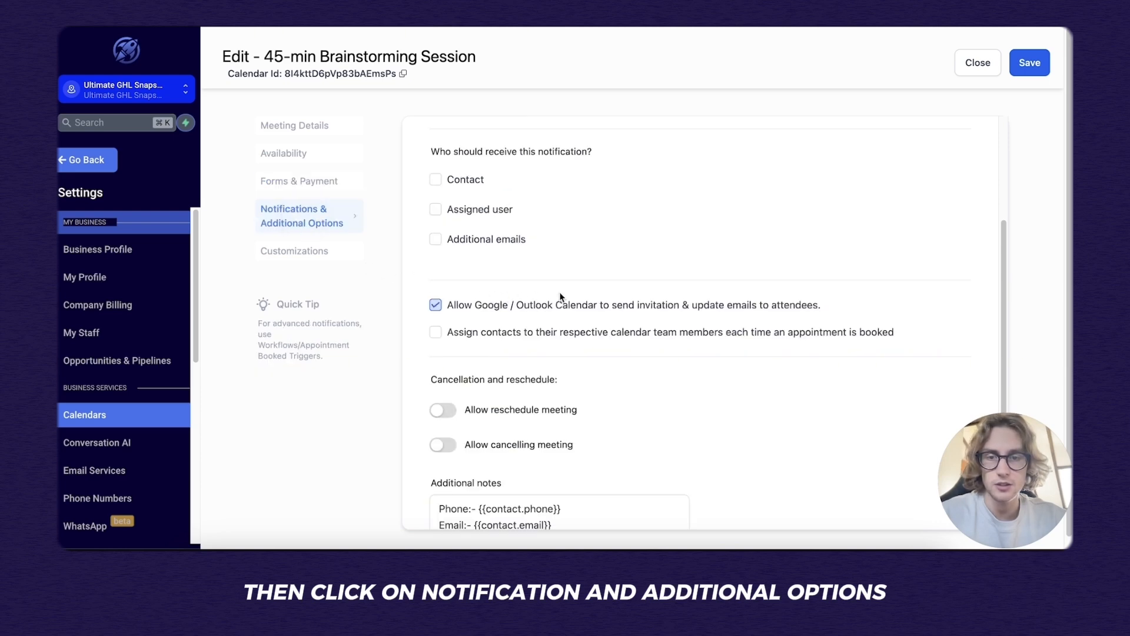
scroll(570, 287, "up", 2)
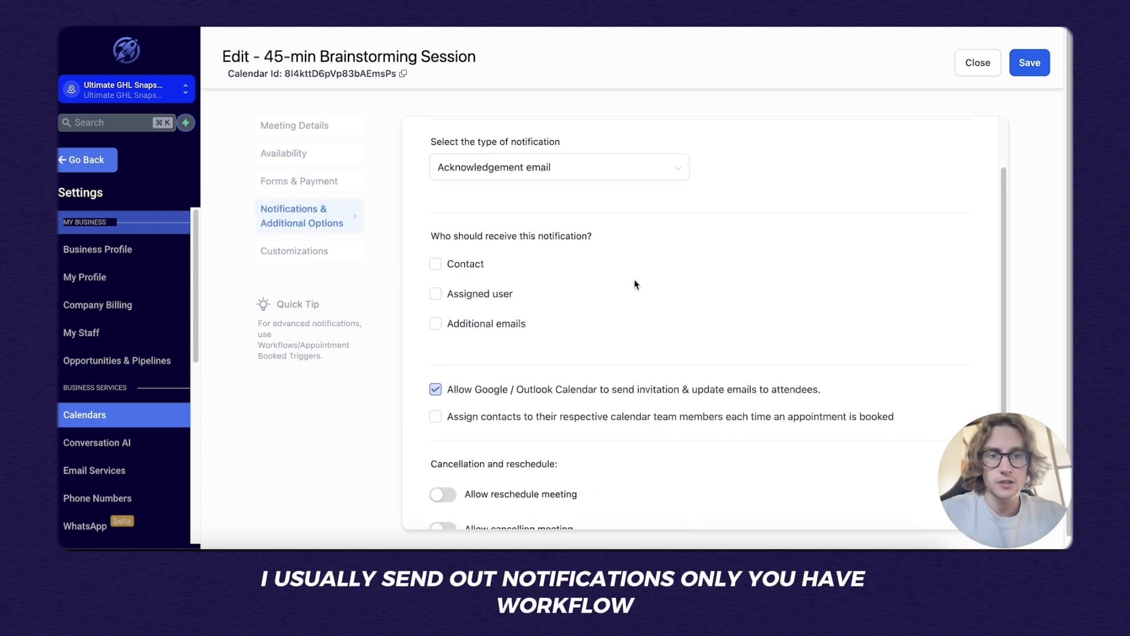
scroll(634, 280, "up", 1)
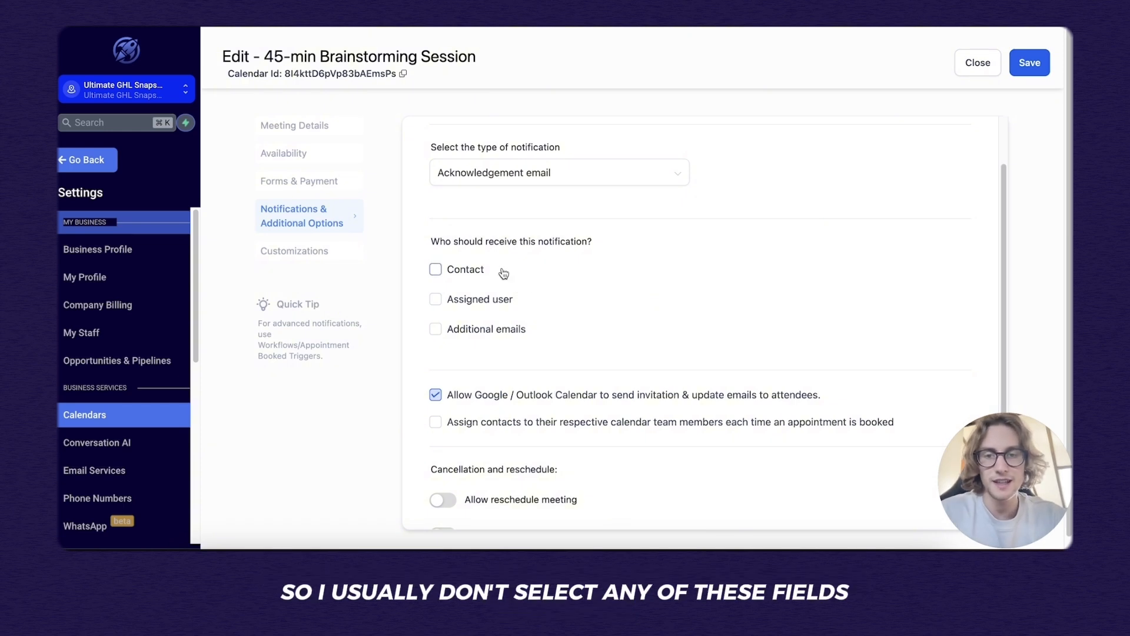
scroll(629, 416, "down", 1)
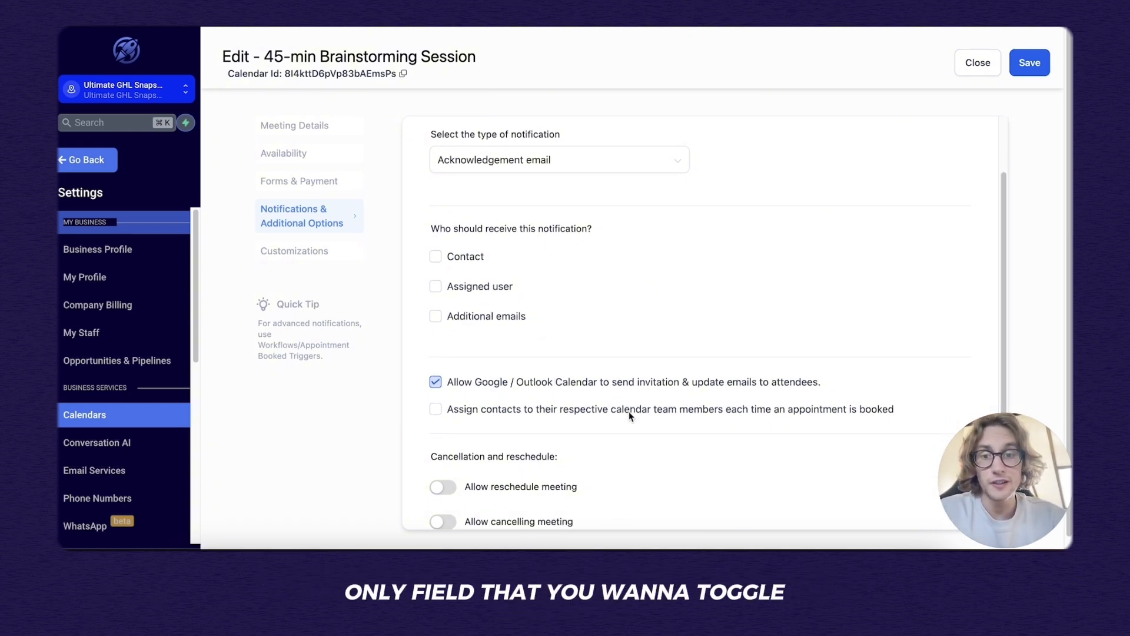
scroll(628, 411, "down", 3)
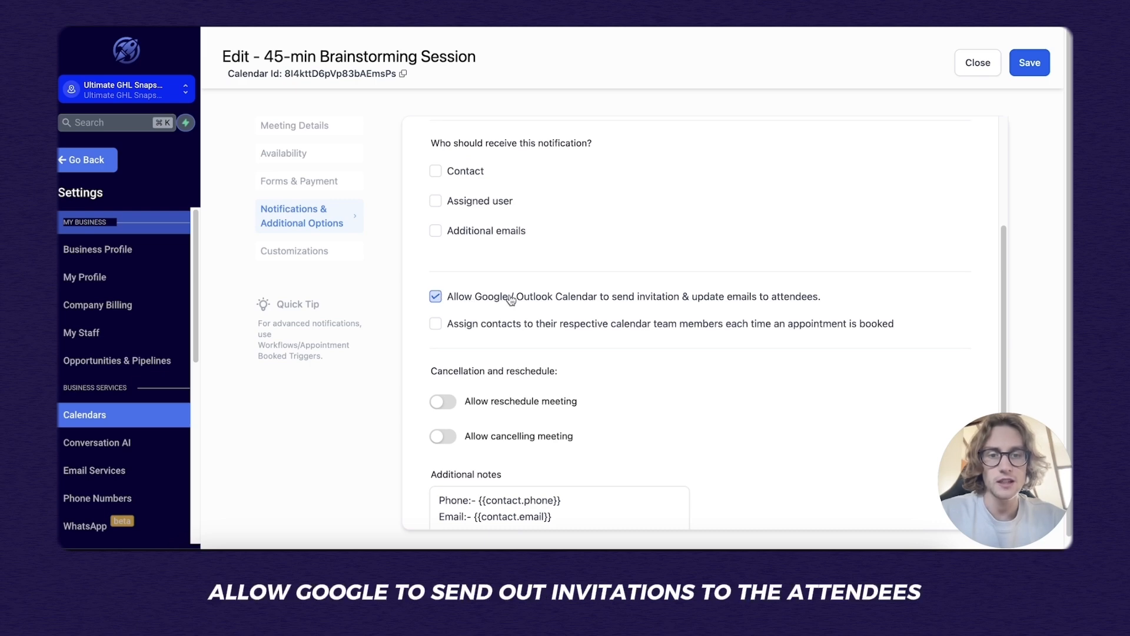
scroll(608, 318, "down", 2)
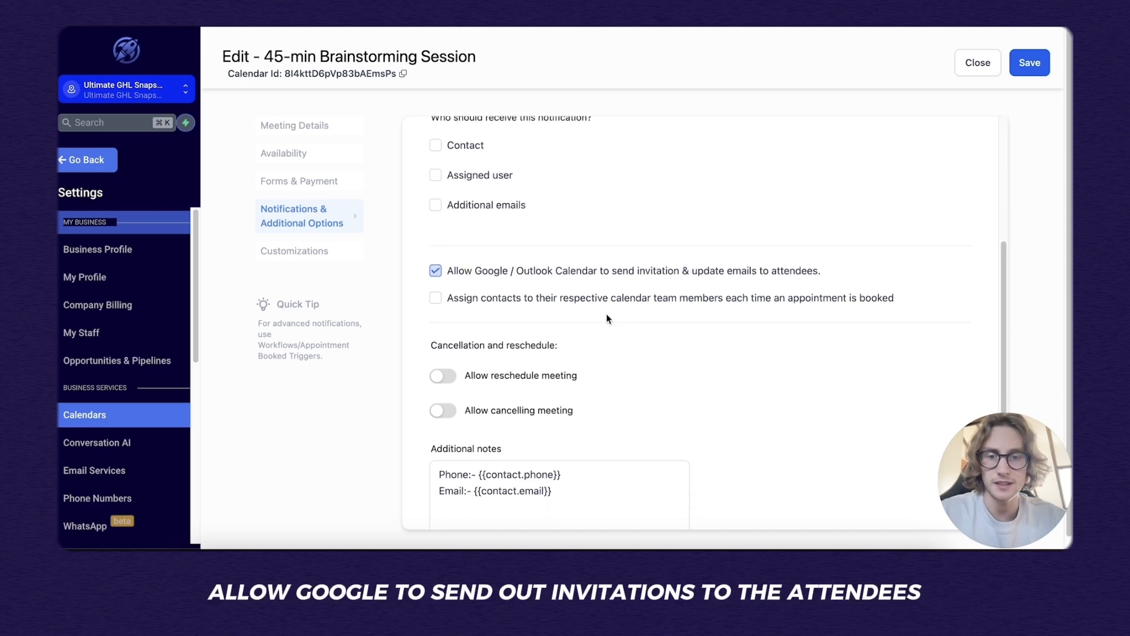
scroll(607, 316, "down", 2)
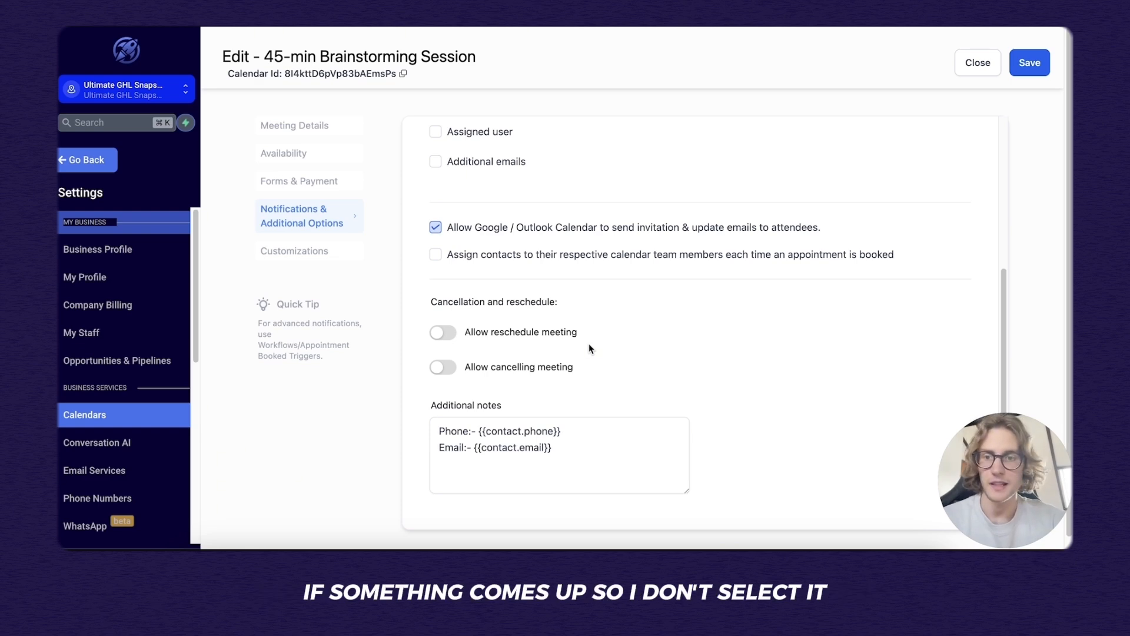
scroll(595, 345, "down", 1)
In Customizations, check the primary colour and leave it unchanged.
left_click(328, 254)
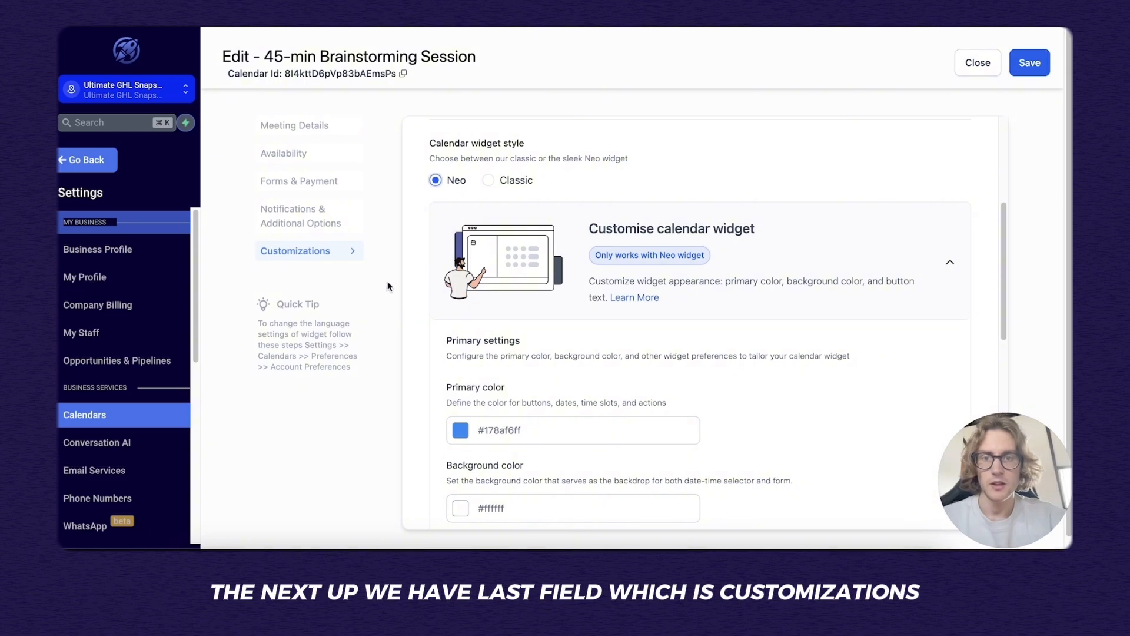
scroll(470, 294, "up", 4)
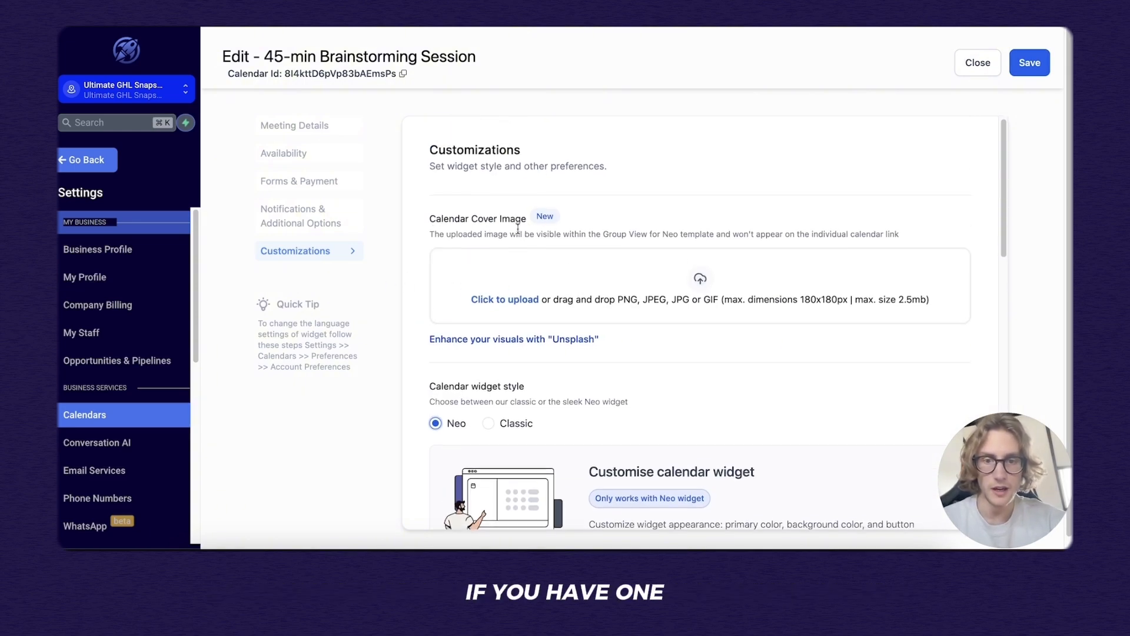
scroll(526, 239, "down", 5)
scroll(522, 246, "down", 7)
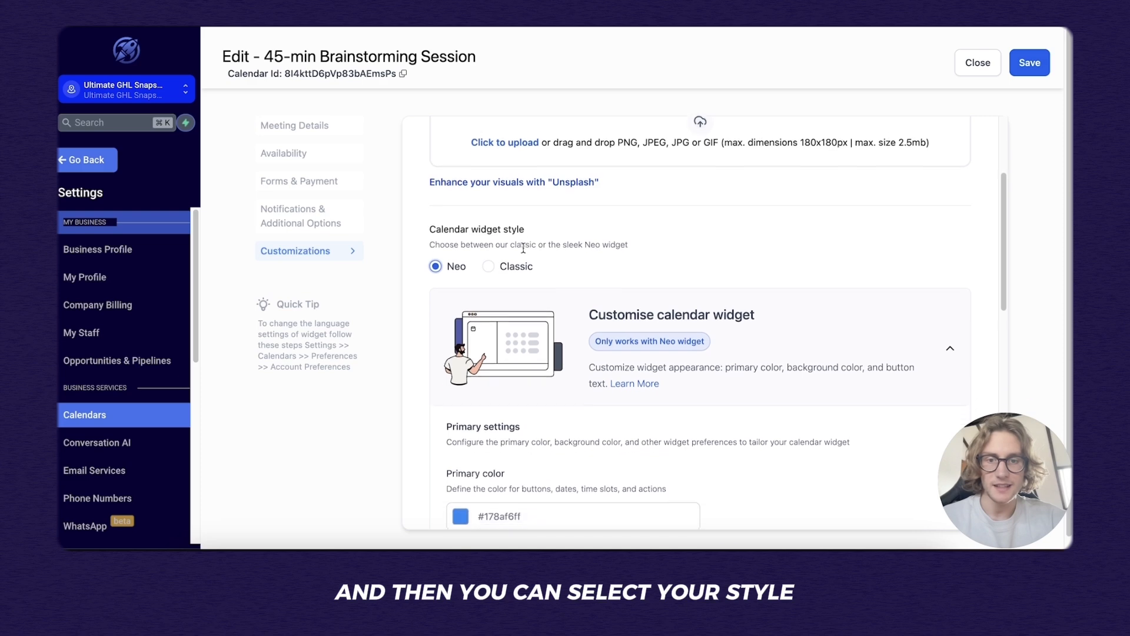
scroll(497, 224, "down", 1)
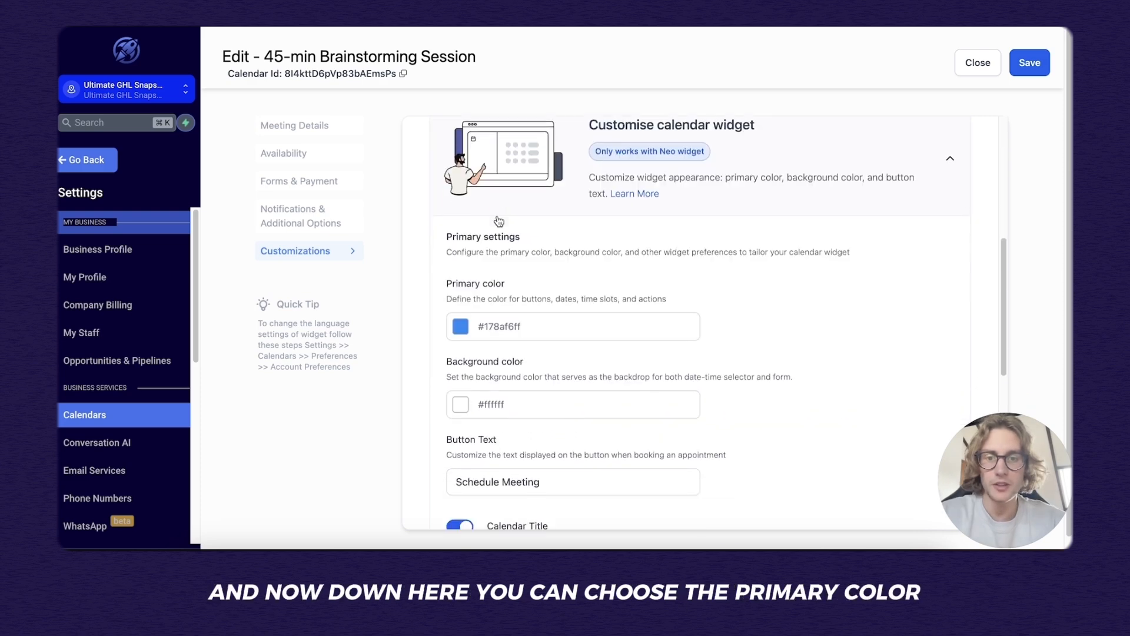
left_click(462, 328)
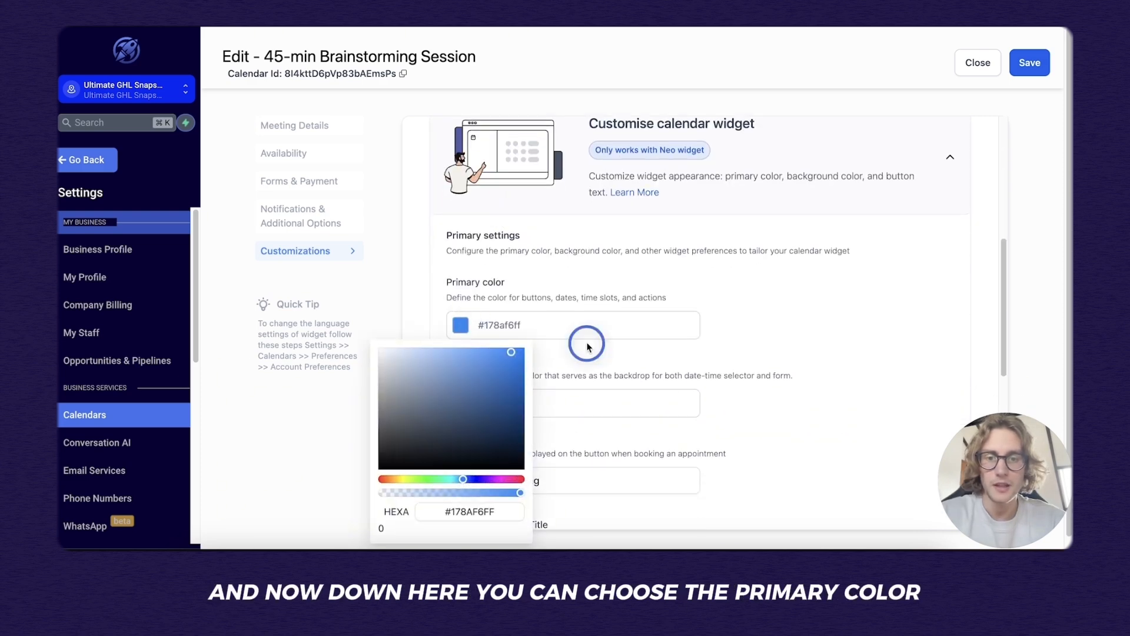
left_click(585, 343)
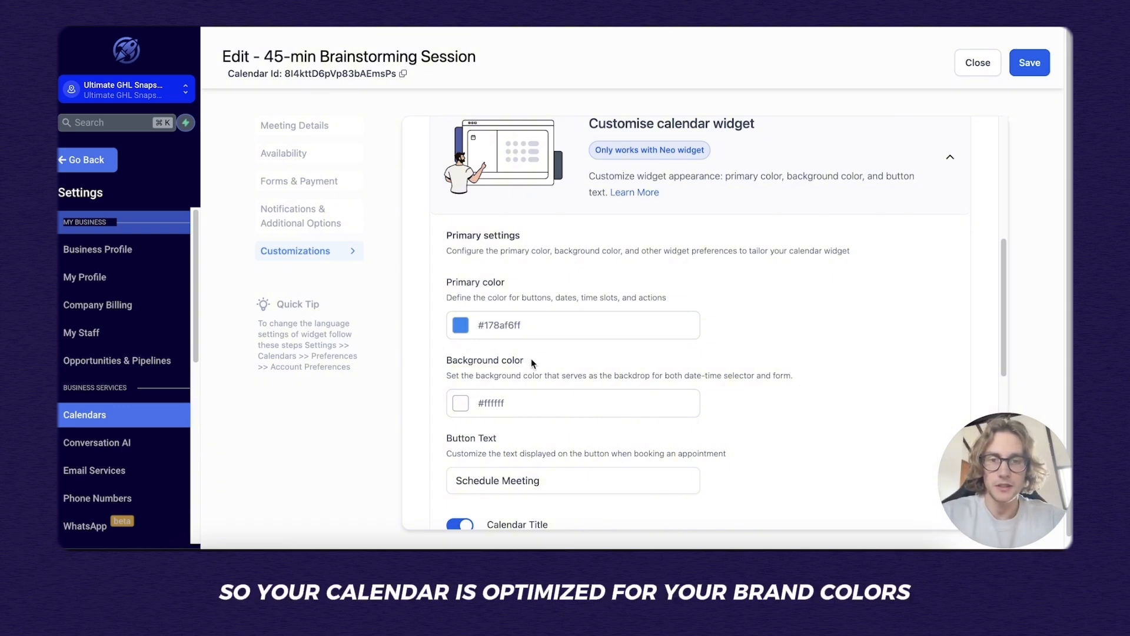
Change the widget button text from 'Schedule Meeting' to 'Schedule Session'.
scroll(533, 363, "down", 1)
scroll(531, 366, "down", 3)
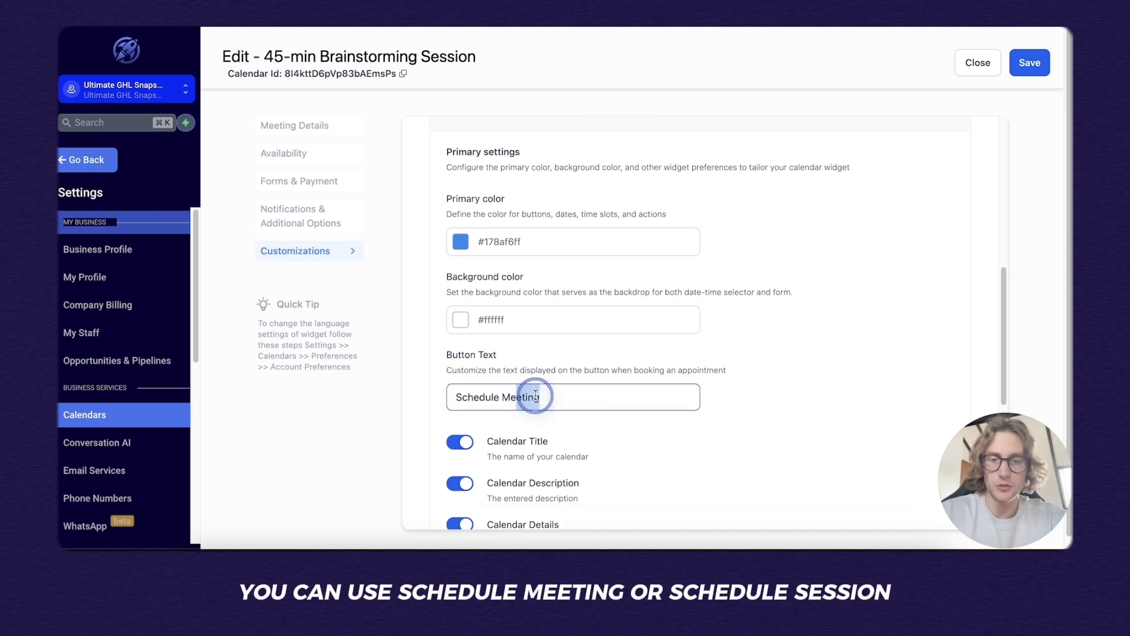
double_click(536, 395)
type("S")
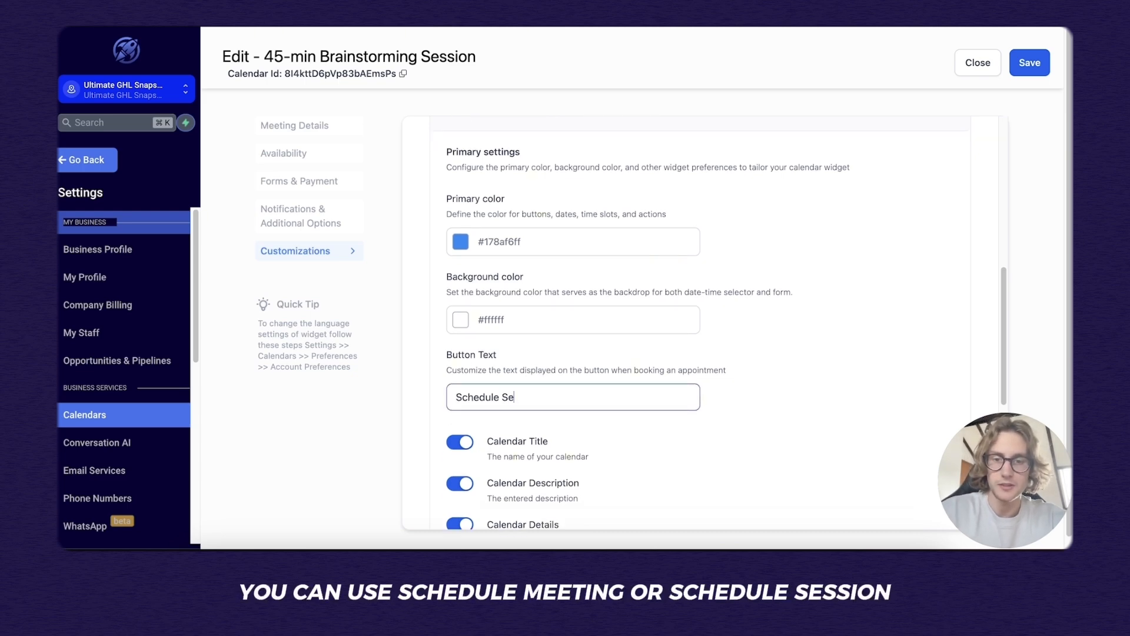
type("eesio")
key("BackSpace")
key("BackSpace")
key("BackSpace")
key("BackSpace")
type("ssion")
scroll(492, 296, "down", 1)
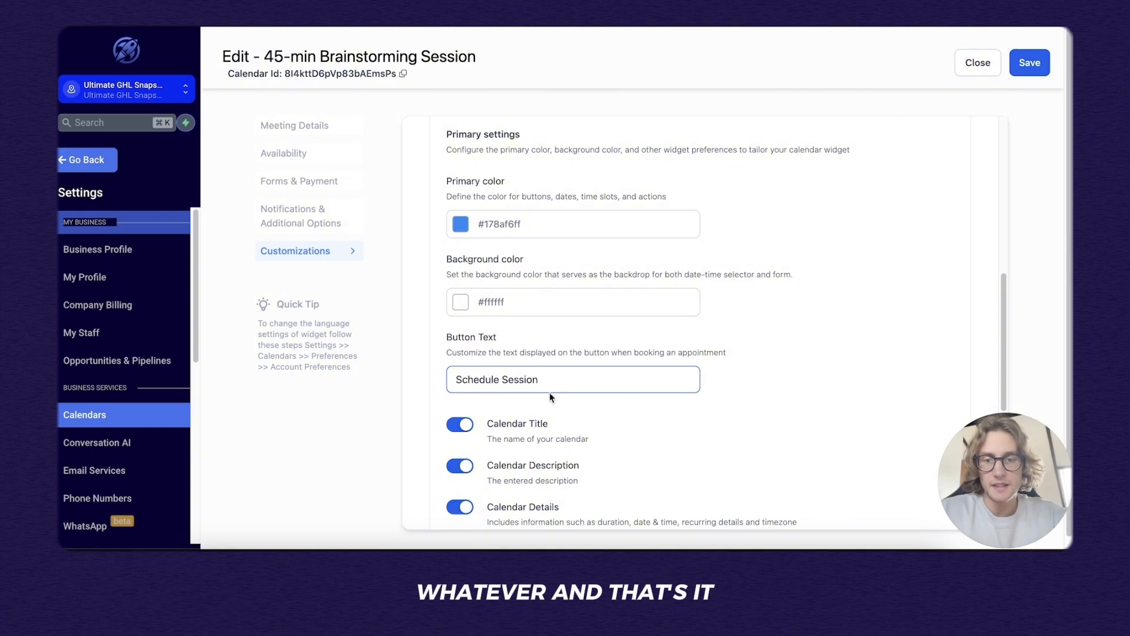
scroll(551, 397, "down", 6)
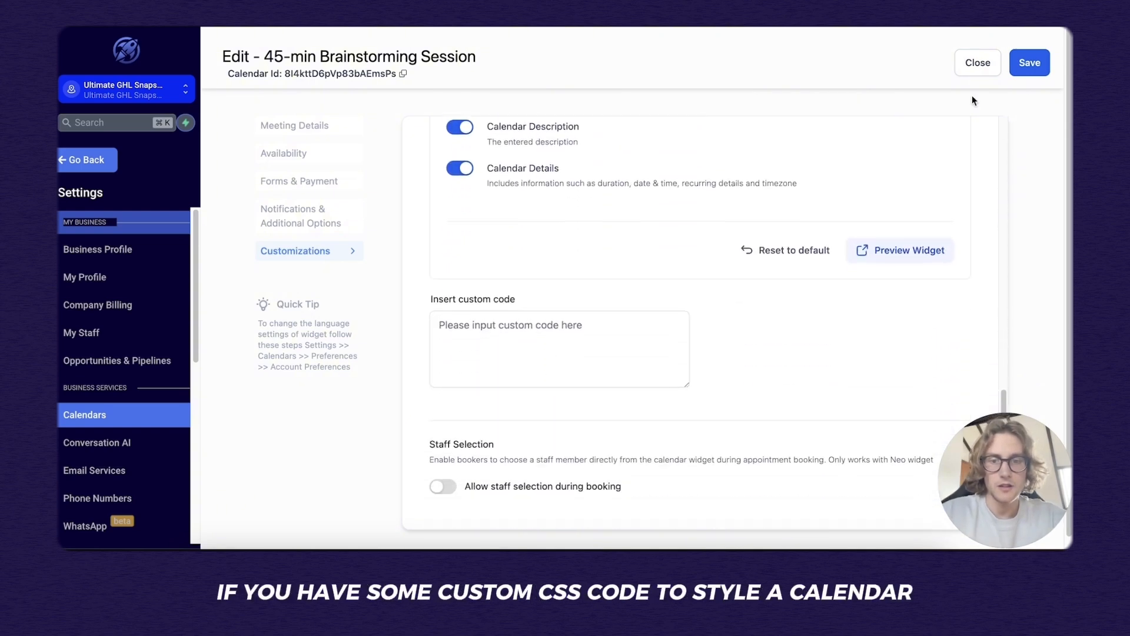
left_click(665, 321)
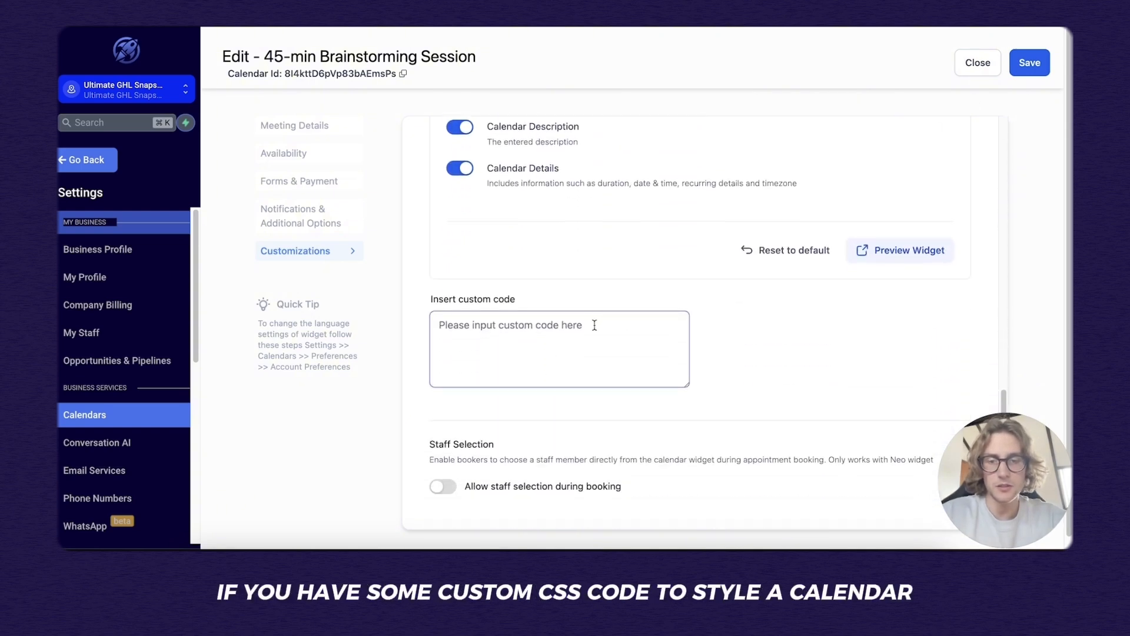
left_click(580, 325)
Switch the 45-min Brainstorming Session calendar to Draft, then reactivate it so it shows Active.
scroll(593, 338, "down", 1)
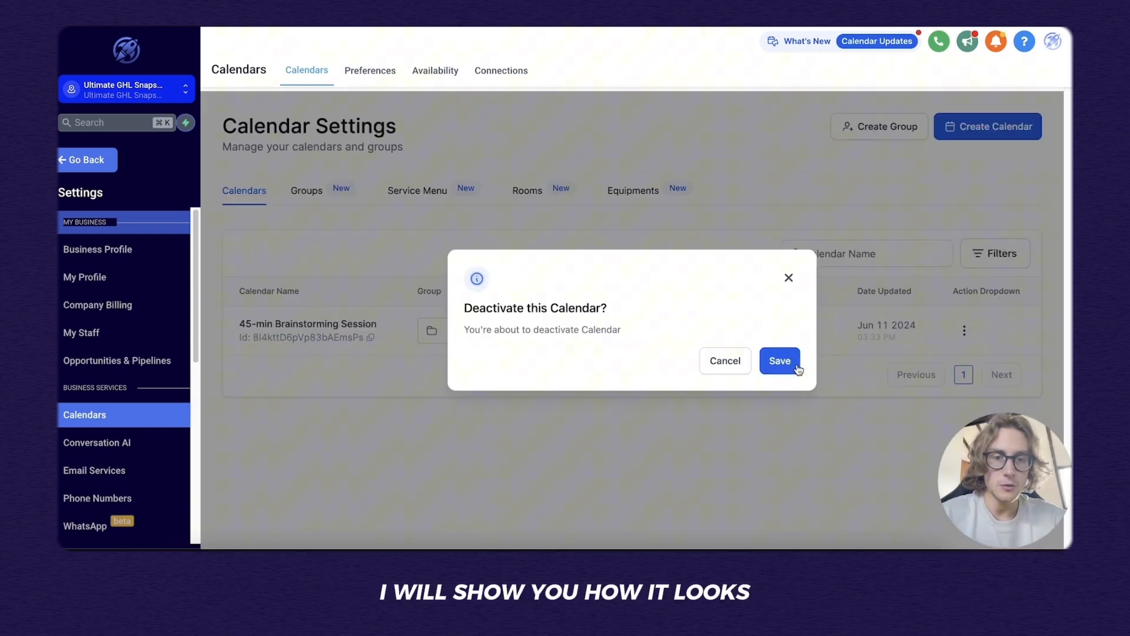
left_click(771, 360)
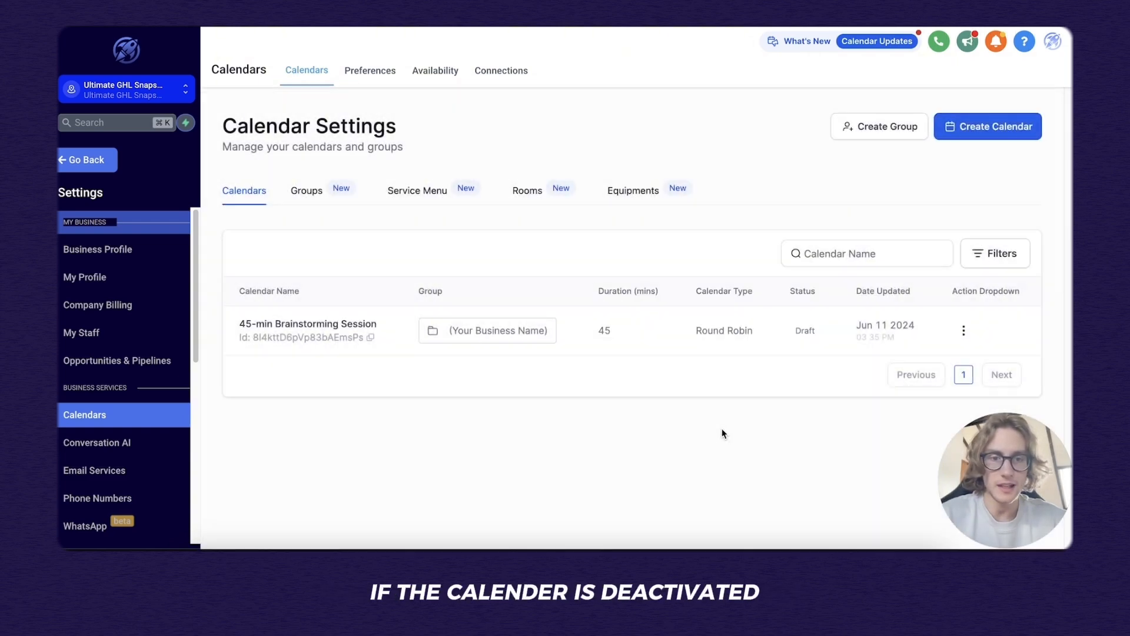
left_click_drag(818, 333, 795, 330)
left_click(964, 330)
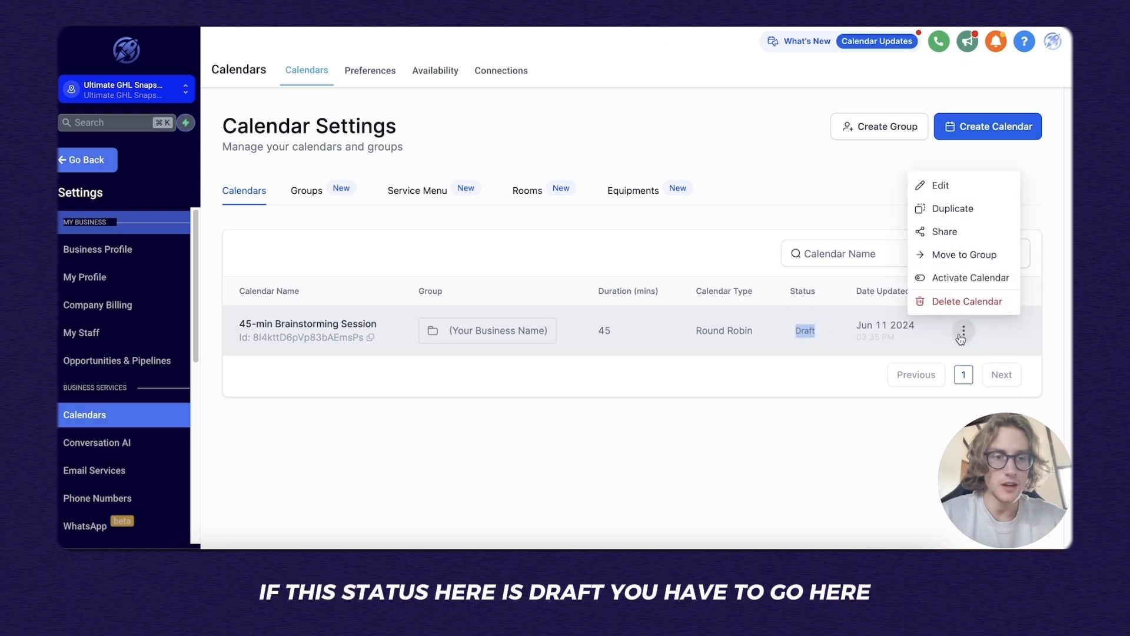
left_click(970, 278)
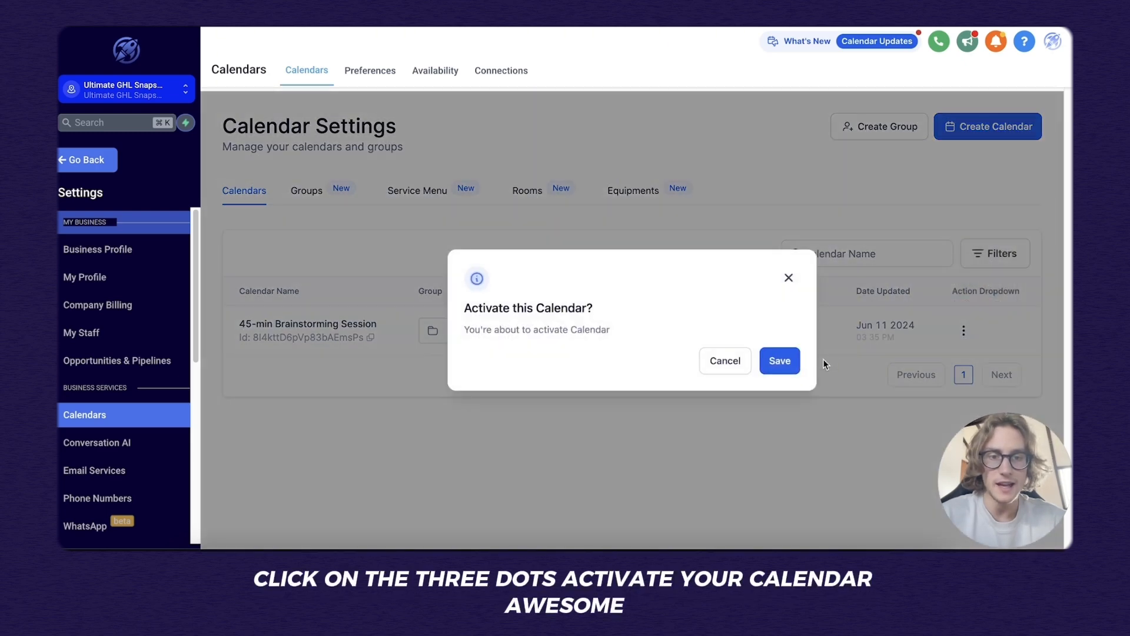
left_click(781, 362)
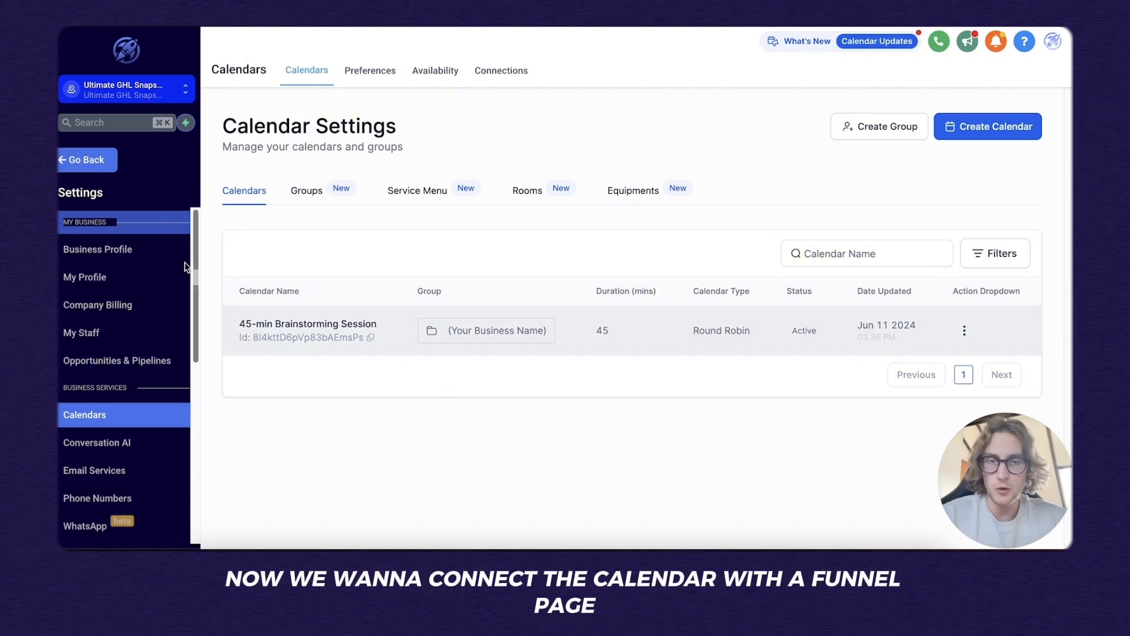
Open the High Ticket Funnel Template's Application Page in the page editor.
left_click(87, 159)
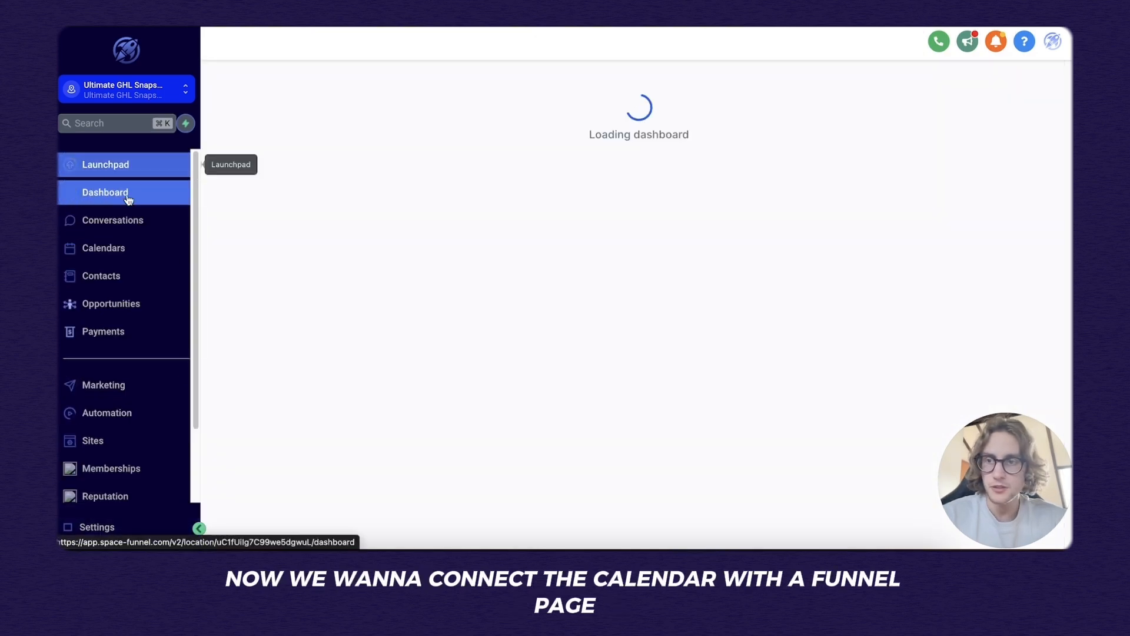
left_click(136, 442)
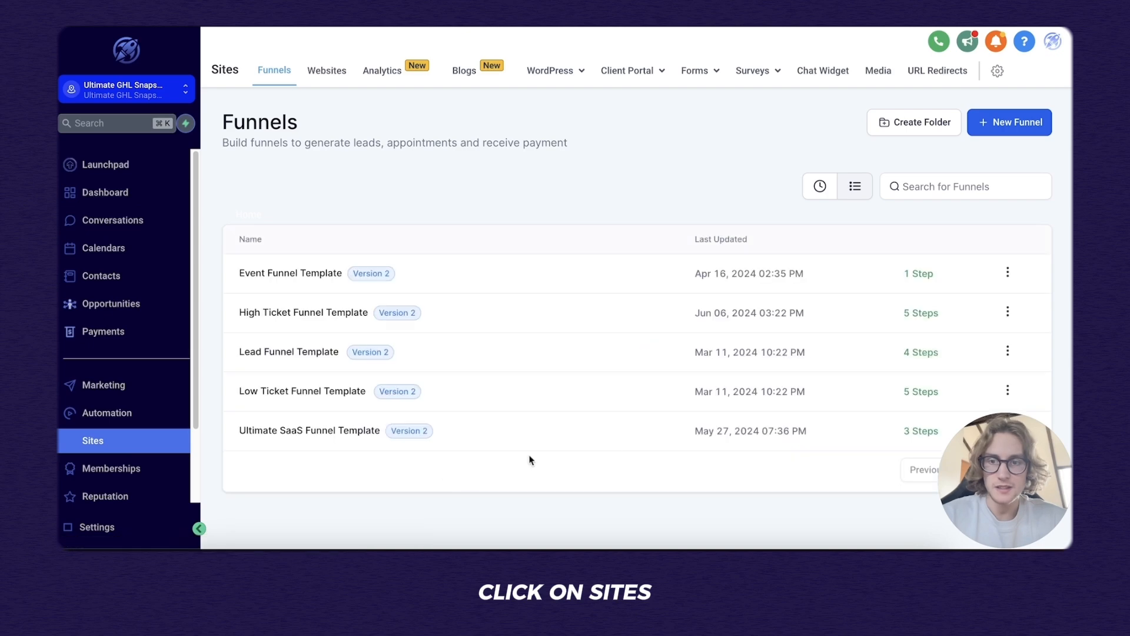
left_click(323, 315)
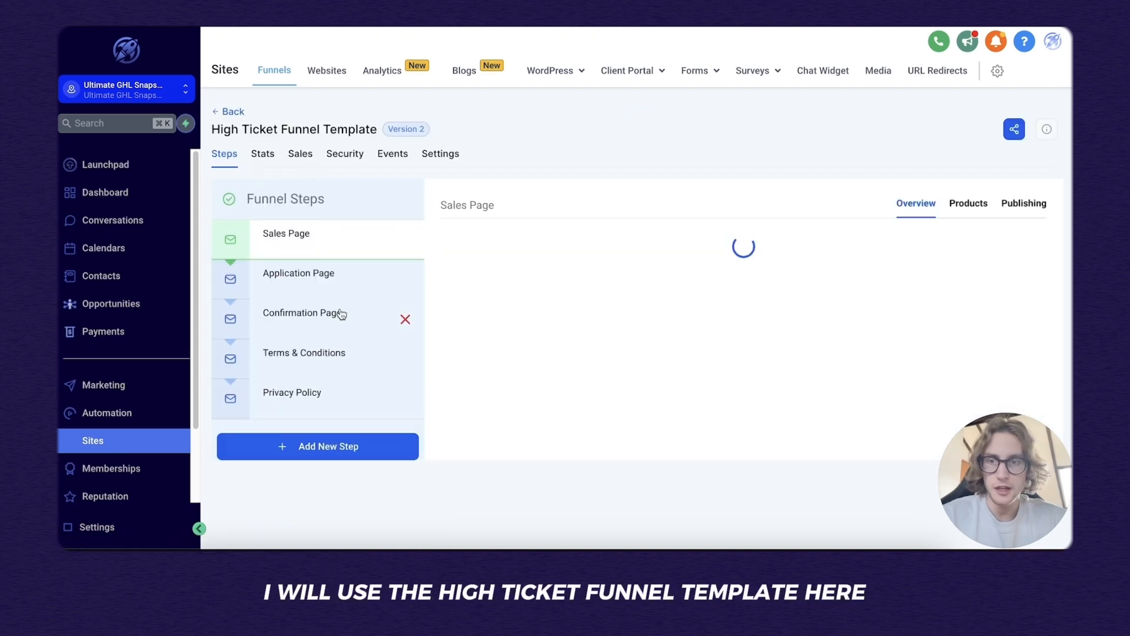
left_click(339, 284)
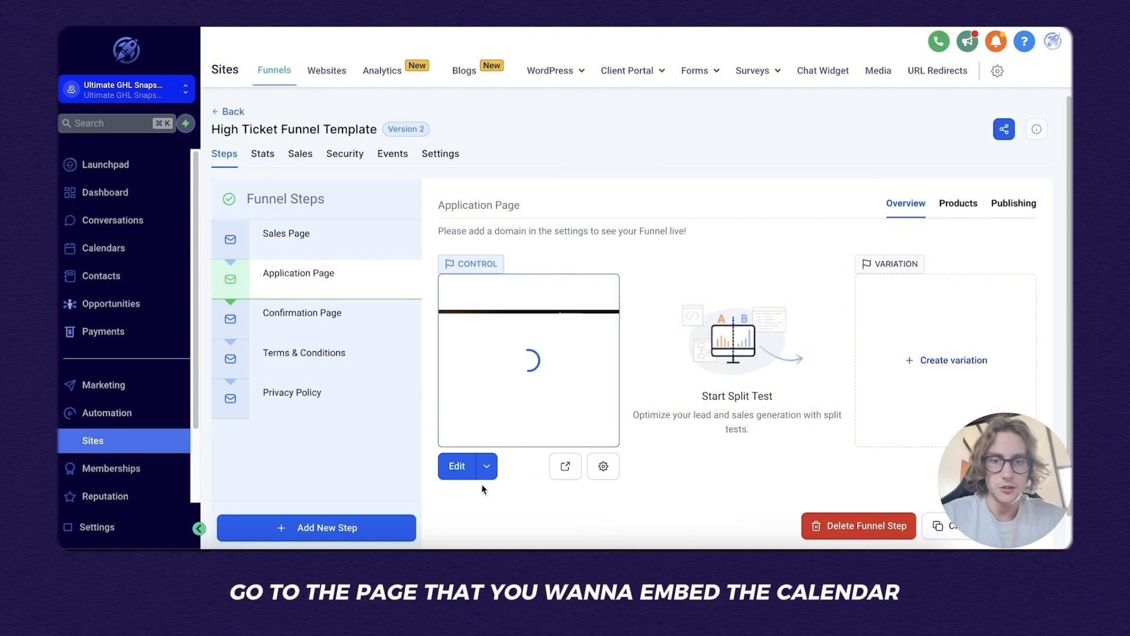
left_click(452, 466)
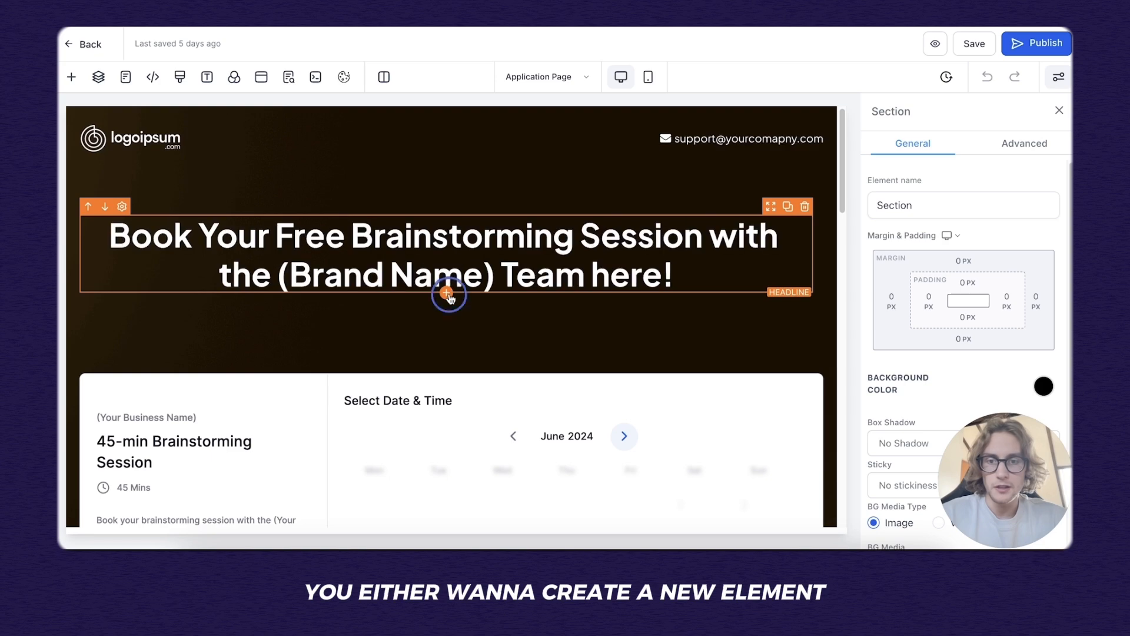
Add a Calendar element set to the 45-min Brainstorming Session calendar and preview the page.
left_click(447, 293)
left_click(235, 153)
type("cal")
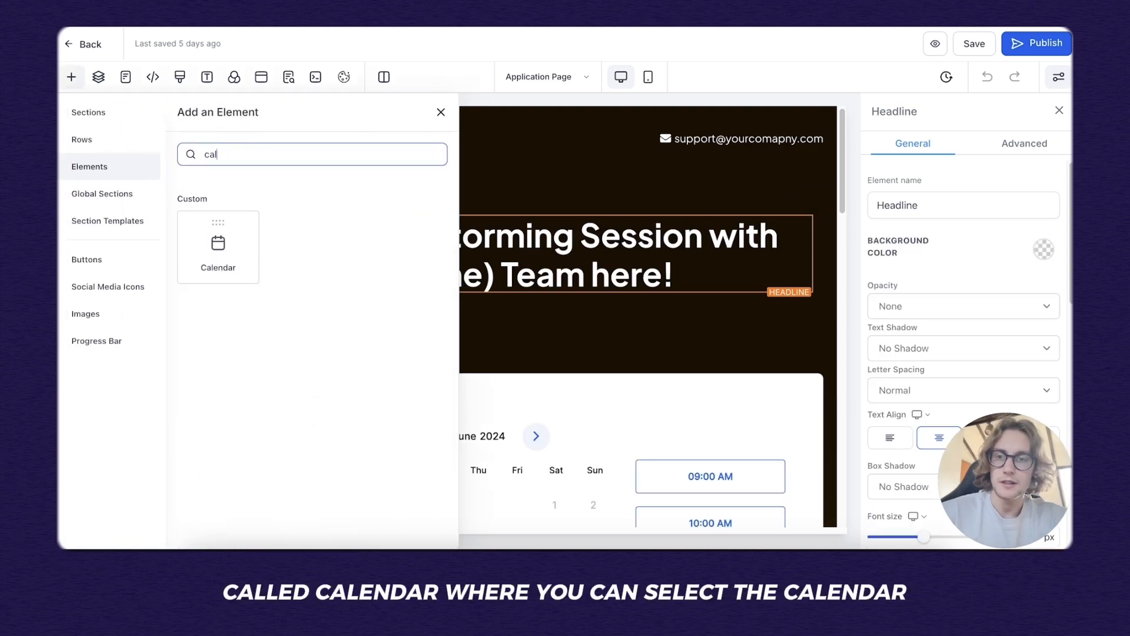
left_click(218, 247)
left_click(512, 262)
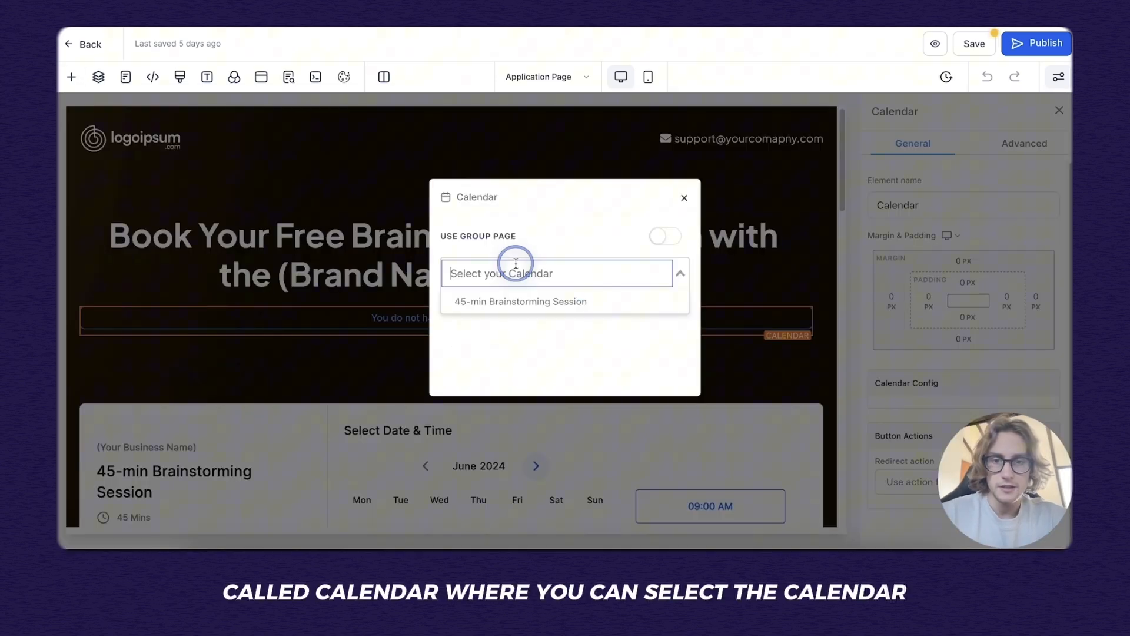
left_click(528, 303)
scroll(593, 338, "down", 6)
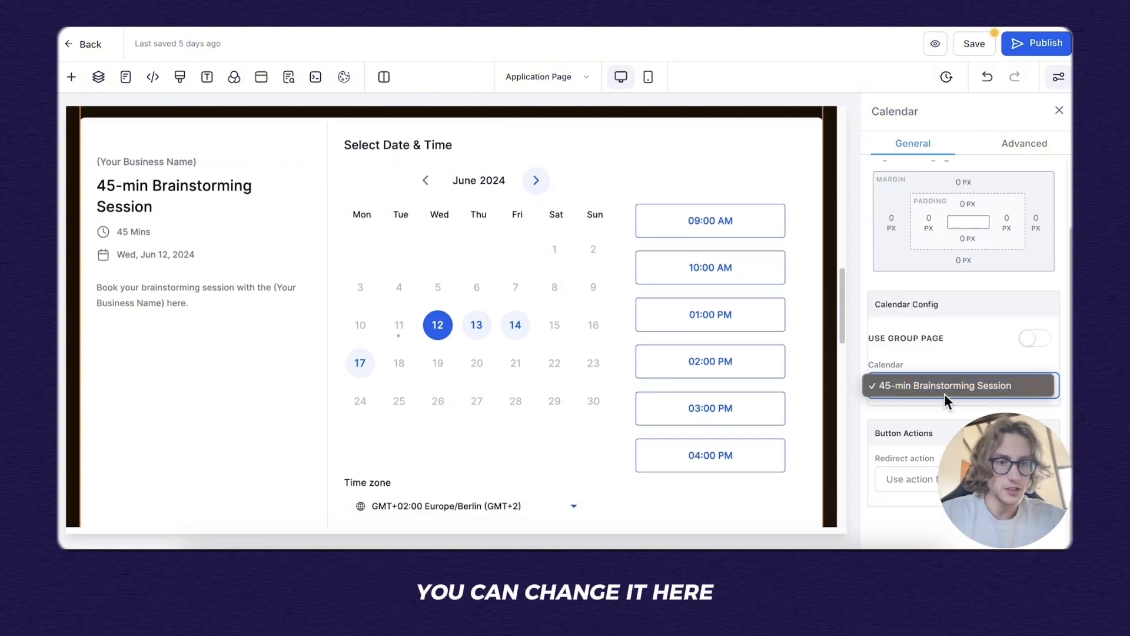
left_click(945, 390)
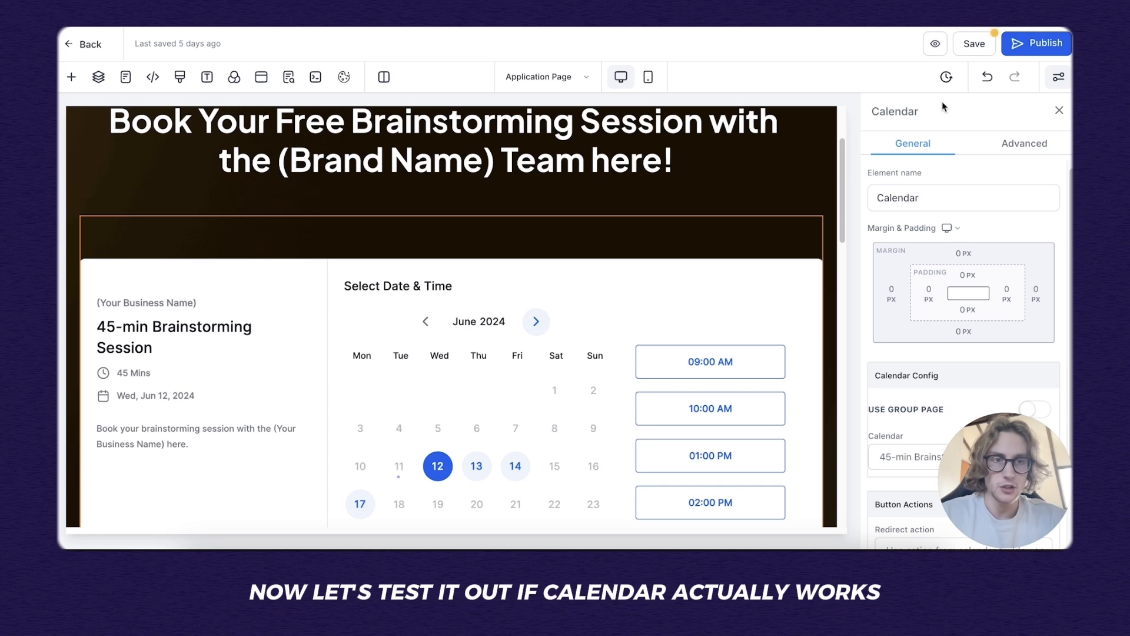
left_click(935, 44)
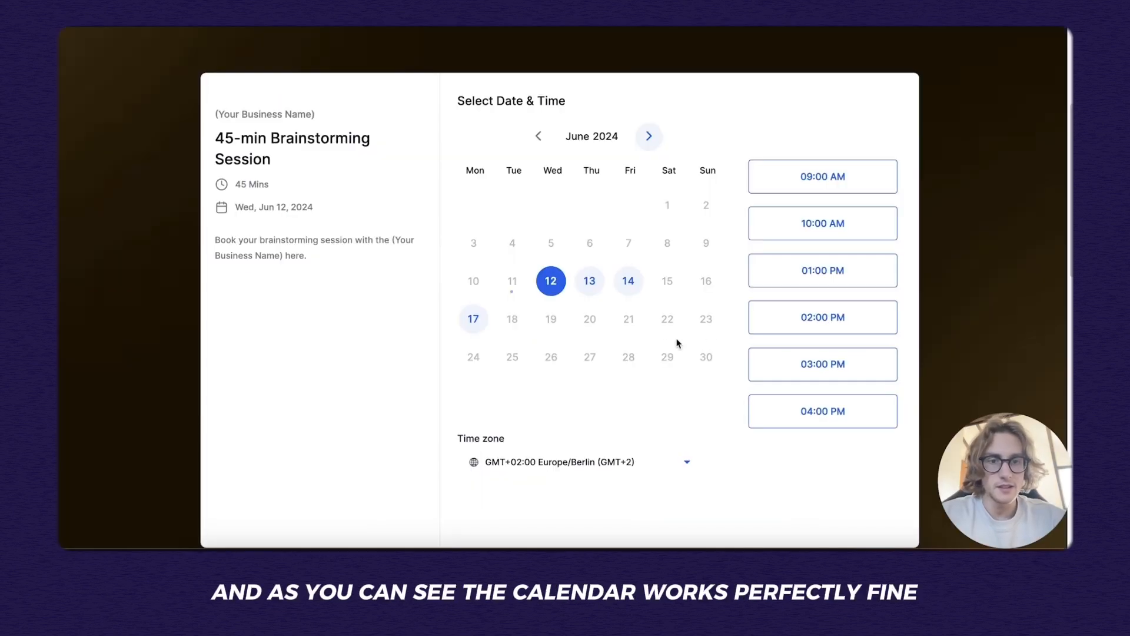
Book a test slot on Thu, June 13 at 03:00 PM, filling in the booker's name details.
left_click(588, 289)
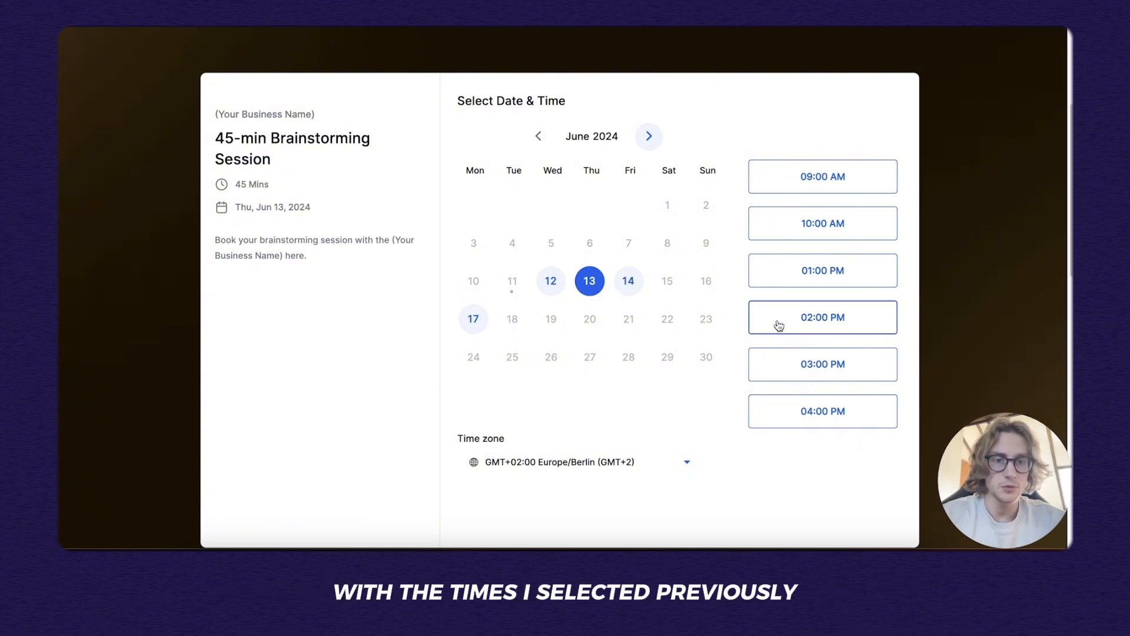
left_click(791, 373)
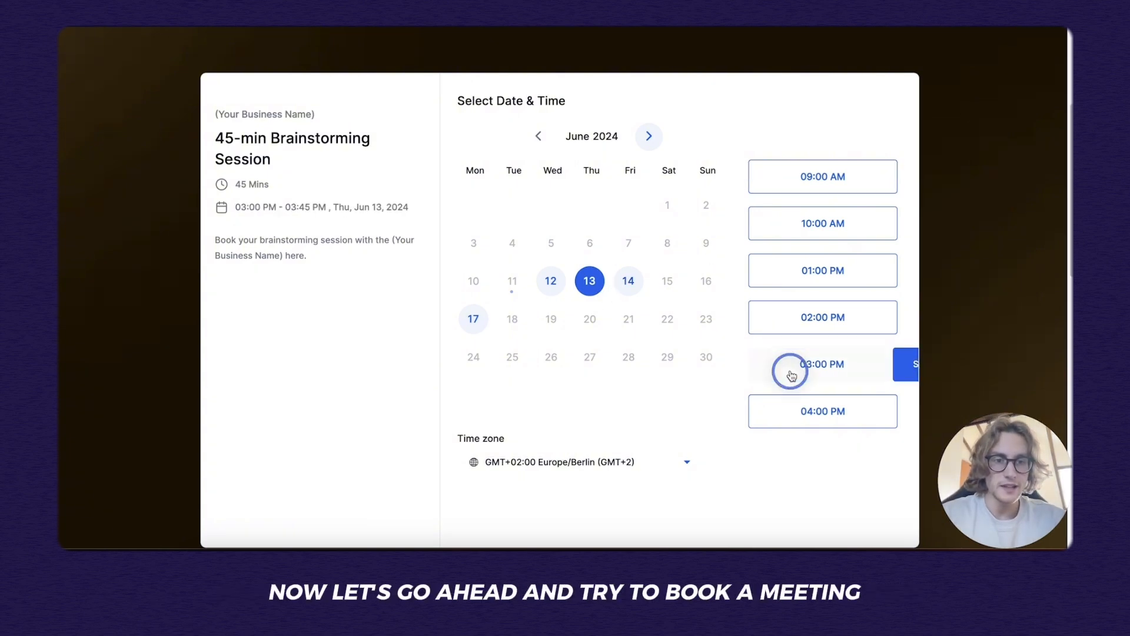
left_click(862, 342)
left_click(605, 133)
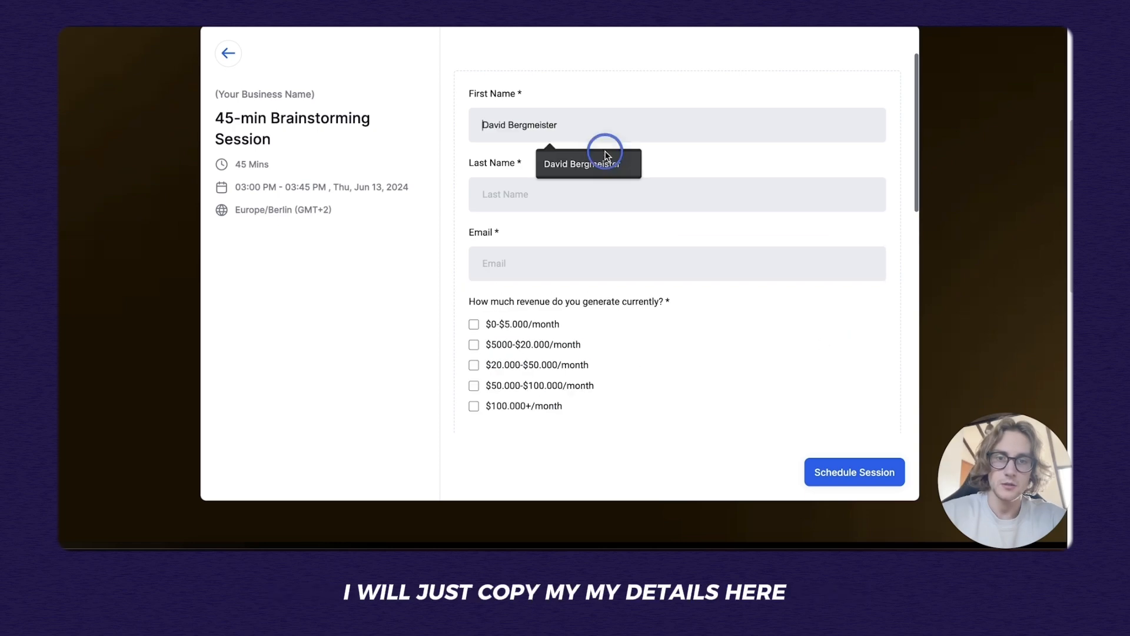
left_click(528, 193)
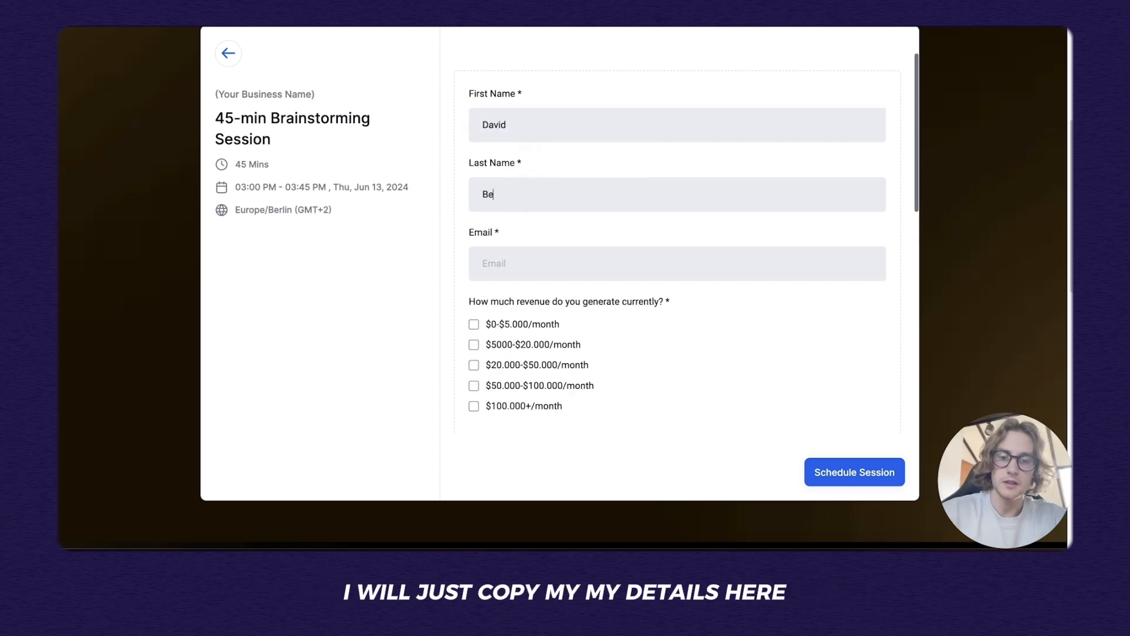
scroll(496, 320, "down", 15)
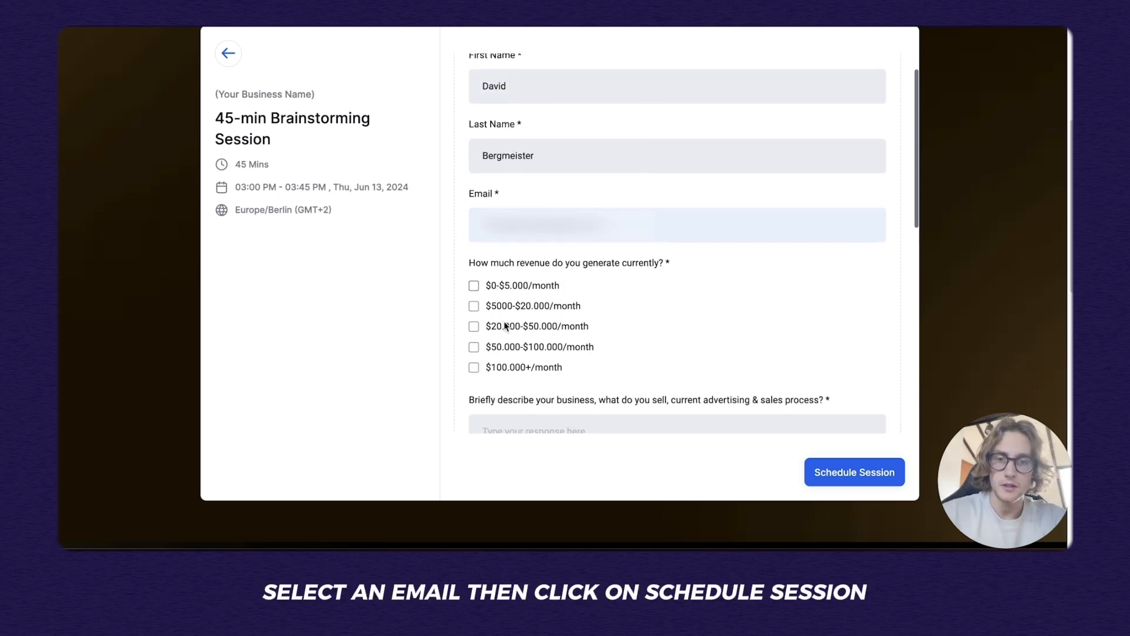
left_click(838, 462)
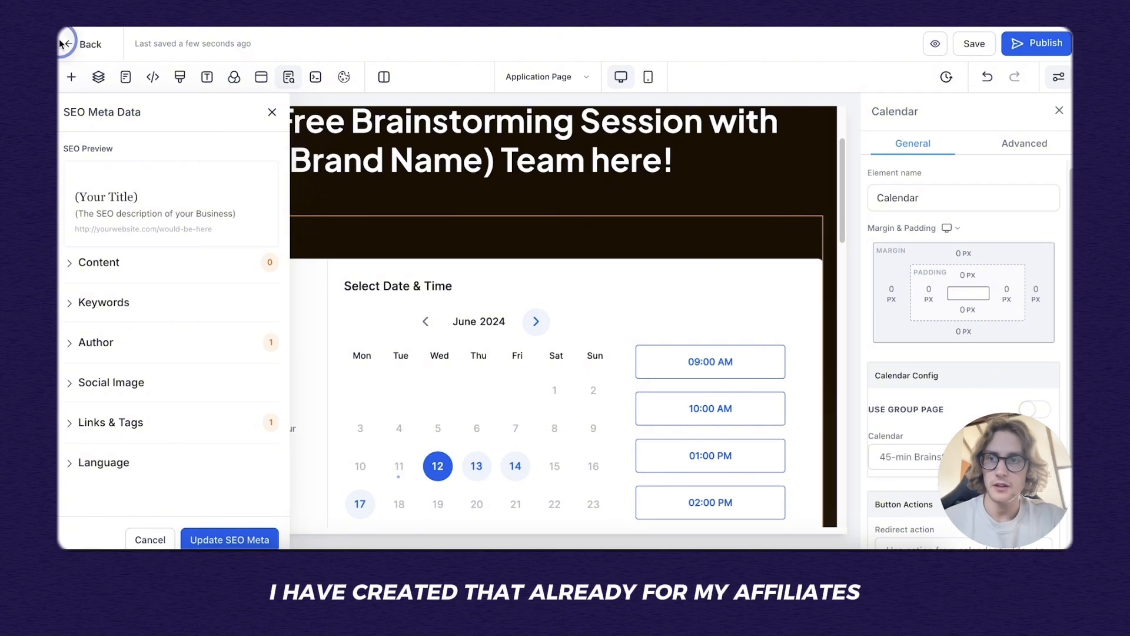
Leave the editor and open Appointment Confirmation from Automation's High Ticket Funnel Workflows folder.
left_click(63, 43)
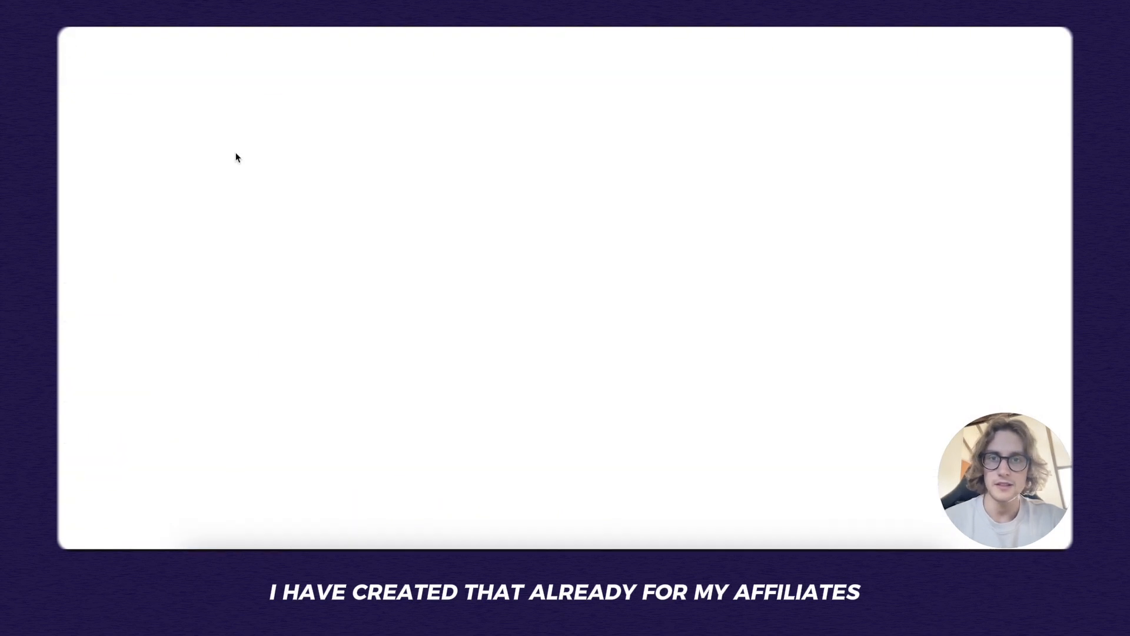
left_click(120, 415)
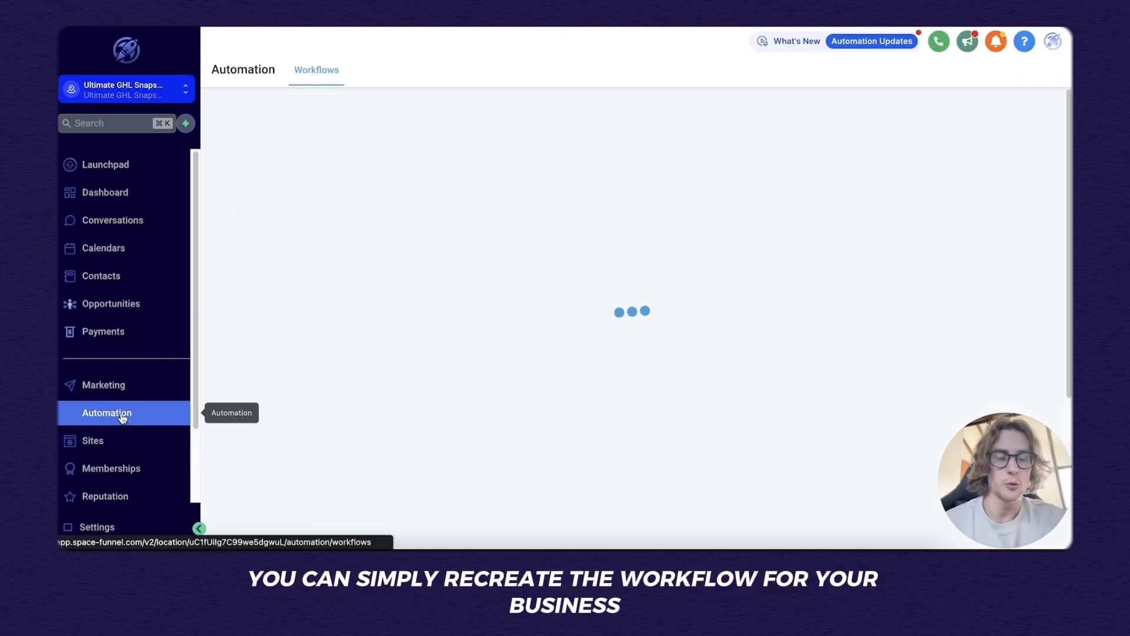
left_click(349, 336)
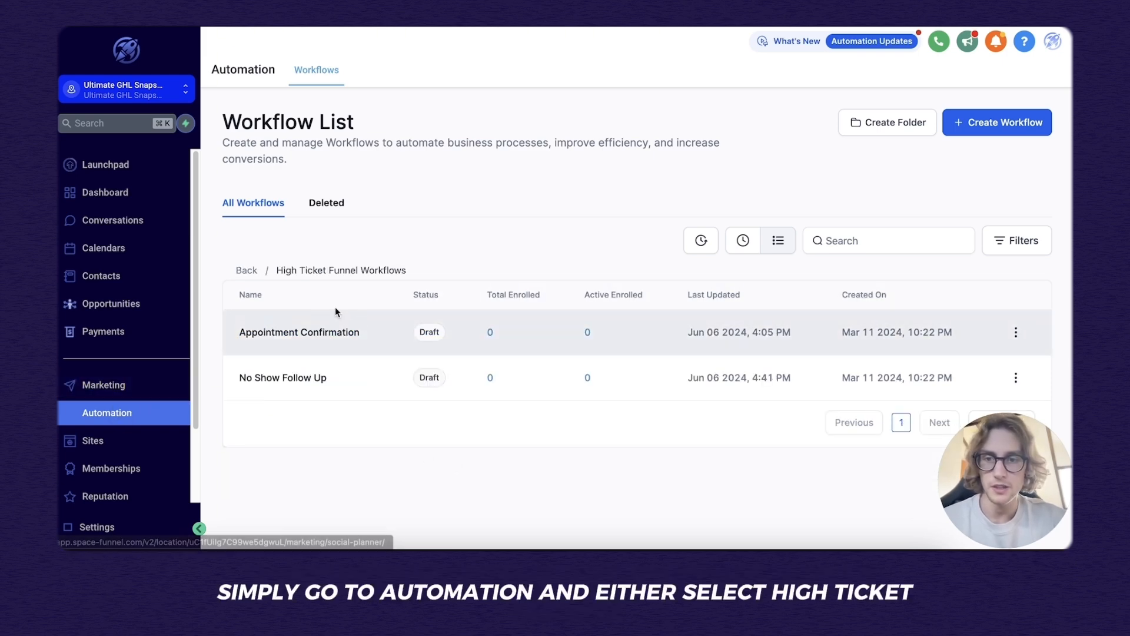
left_click(246, 270)
left_click(355, 334)
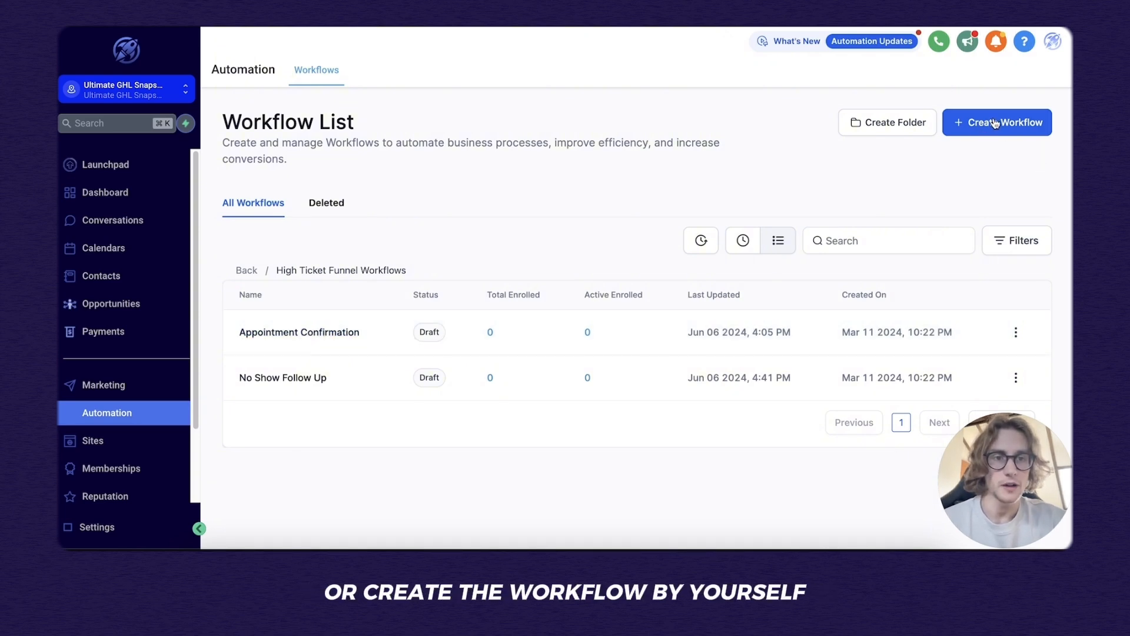
left_click(335, 330)
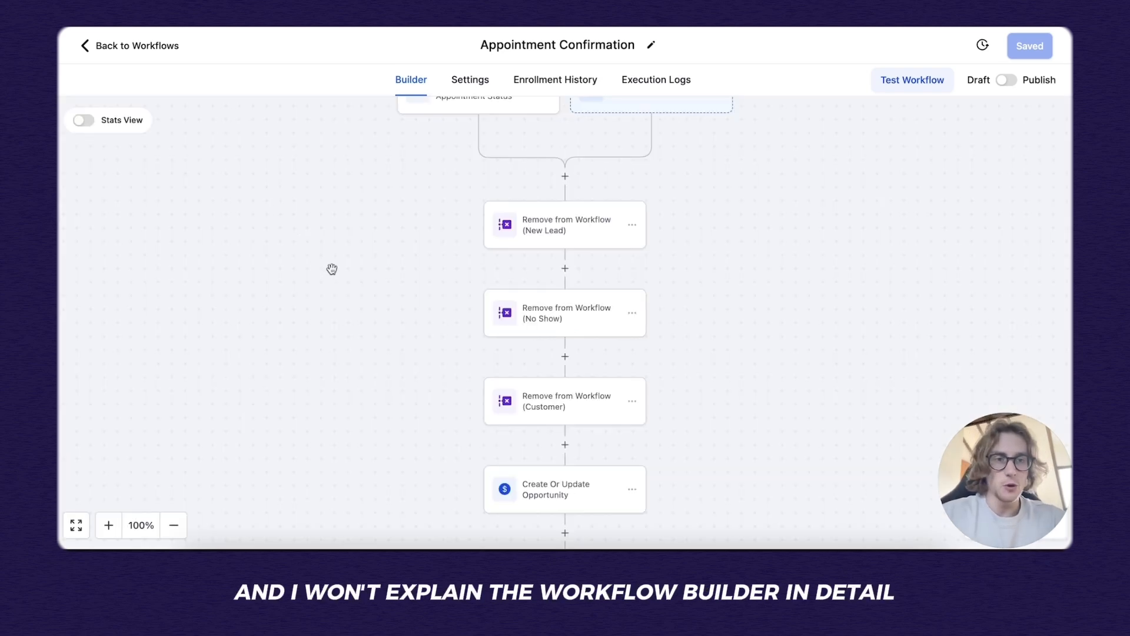
Limit the appointment status trigger to the 45-min Brainstorming Session calendar and save it.
scroll(332, 269, "up", 2)
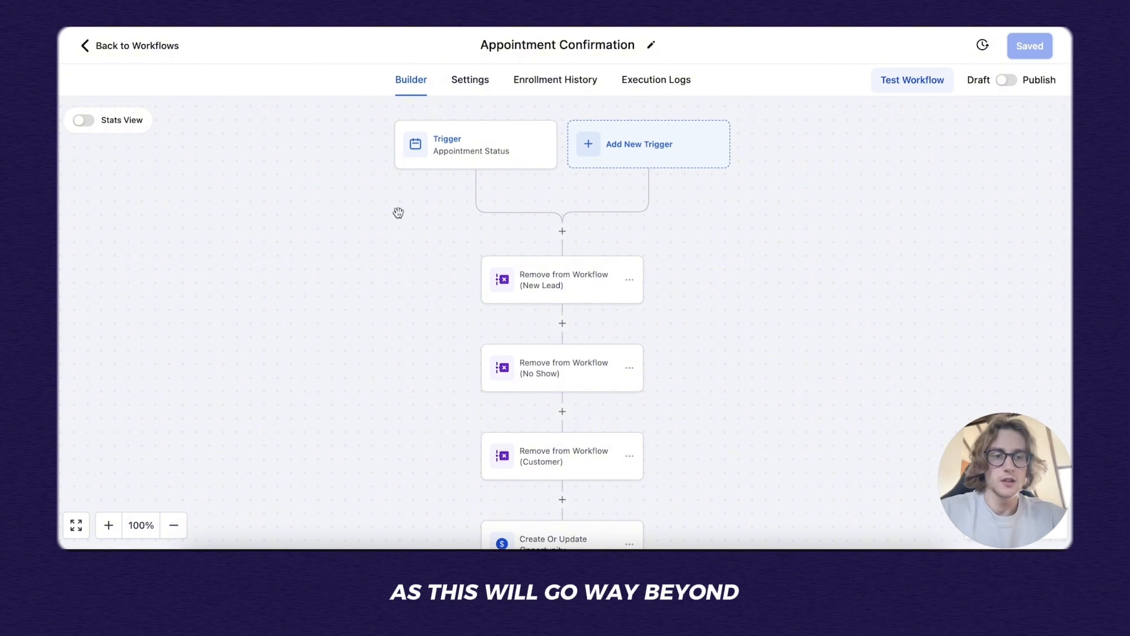
left_click(488, 147)
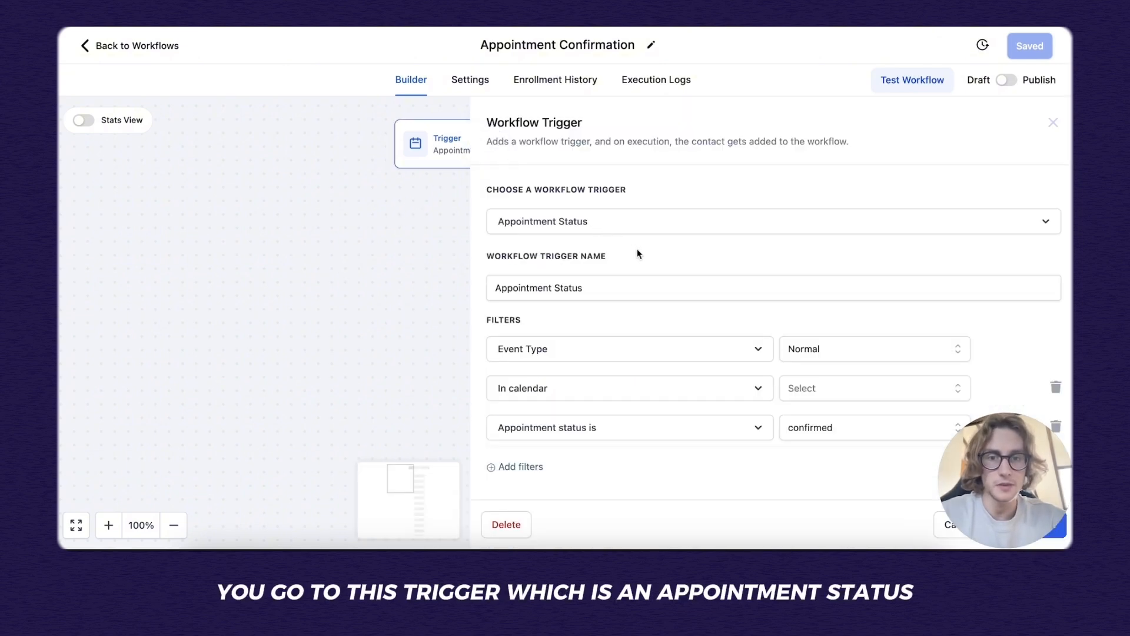
left_click(839, 396)
left_click(851, 458)
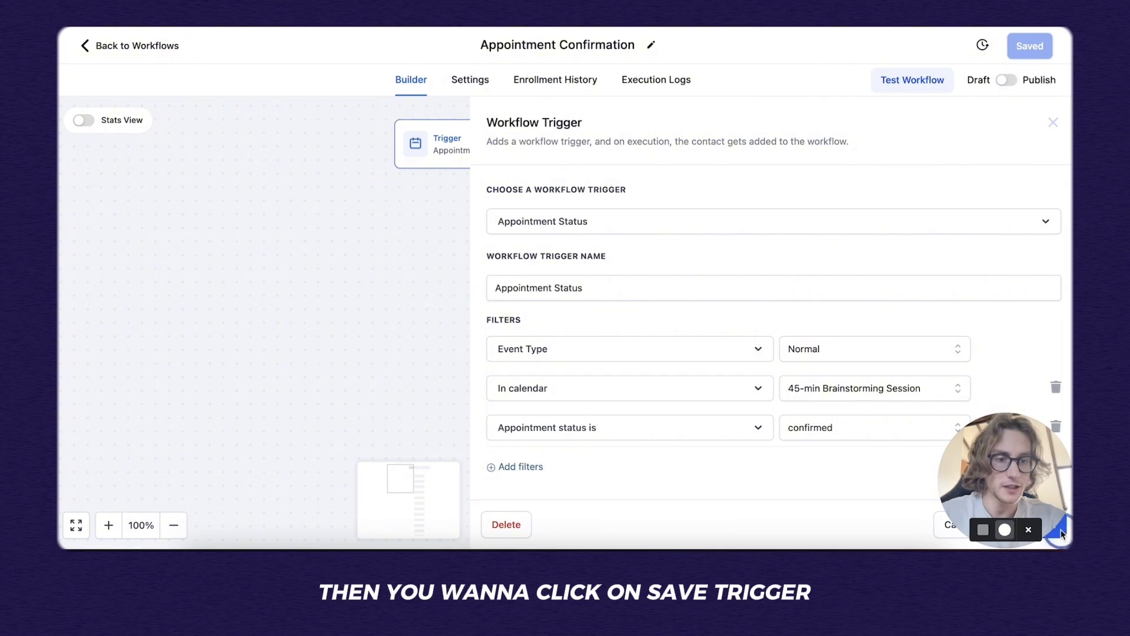
left_click(1028, 524)
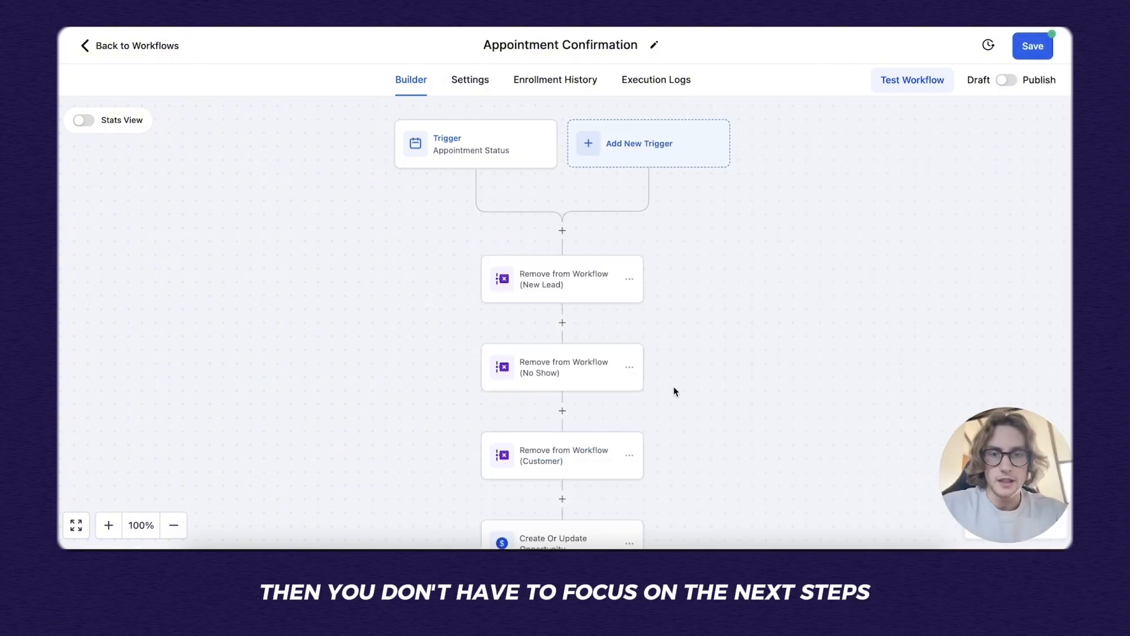
Open the Internal Notification (Email) step's settings.
scroll(668, 389, "down", 3)
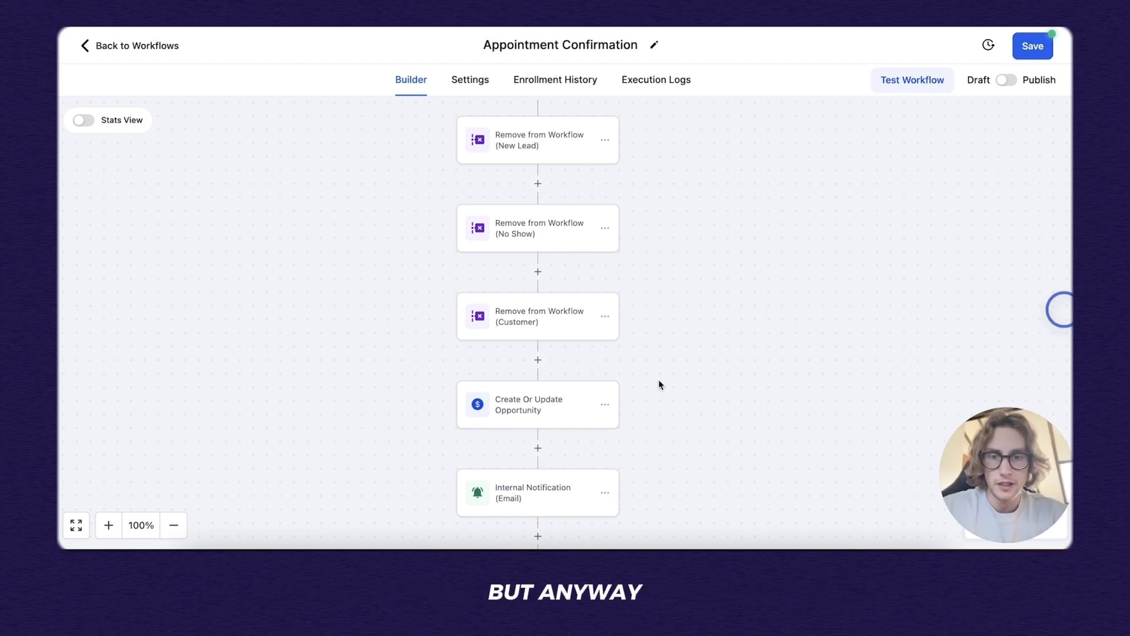
scroll(563, 217, "down", 4)
left_click(567, 234)
scroll(568, 235, "up", 2)
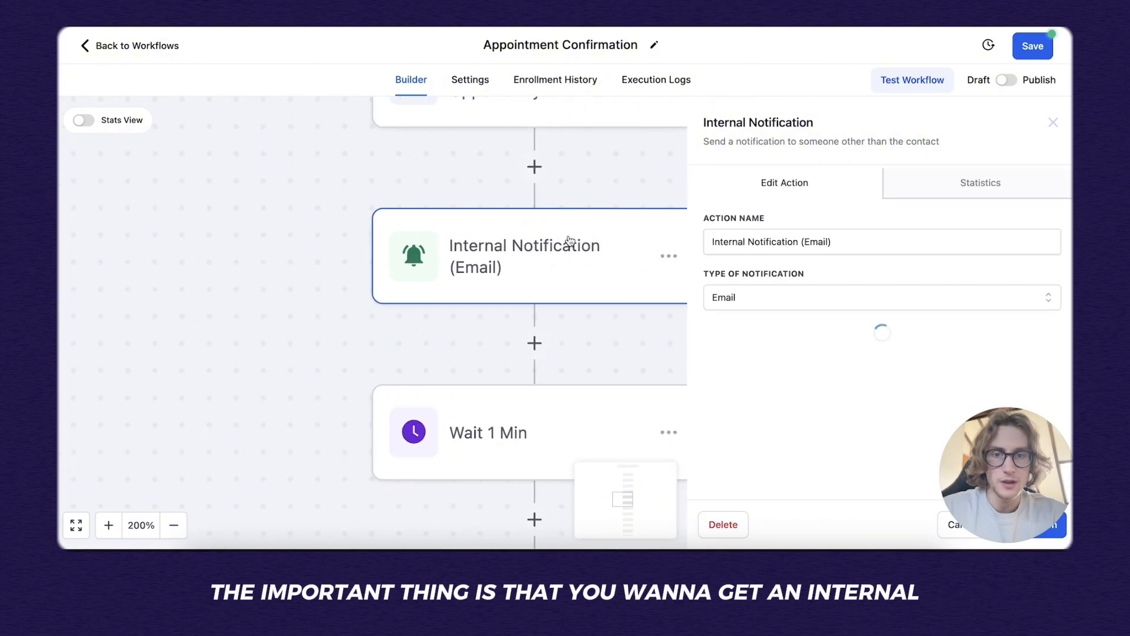
scroll(804, 340, "down", 5)
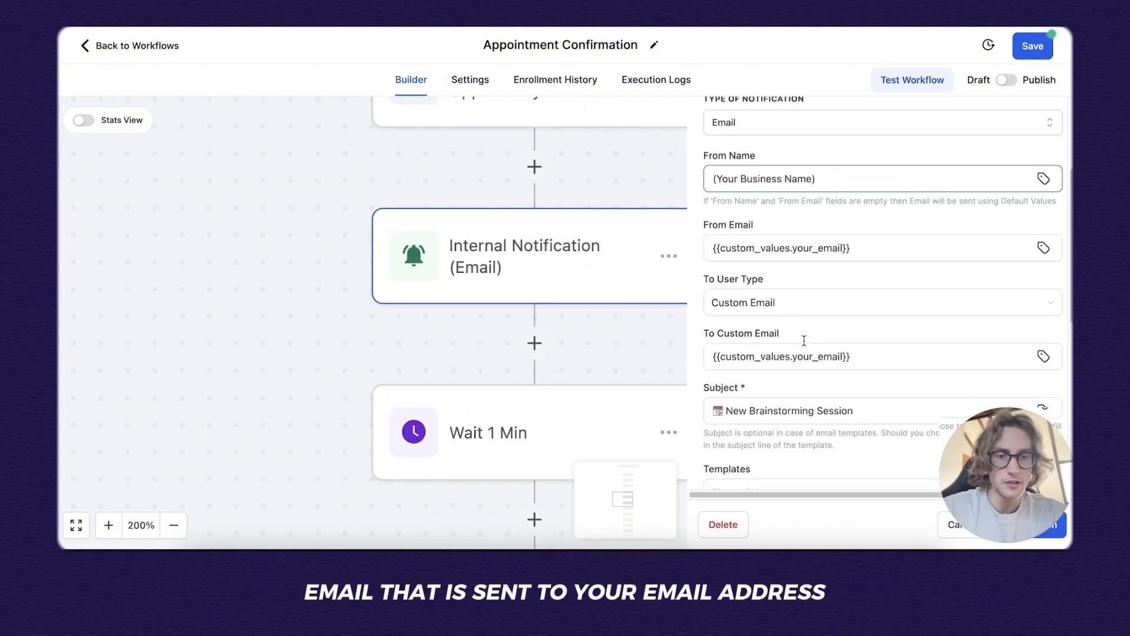